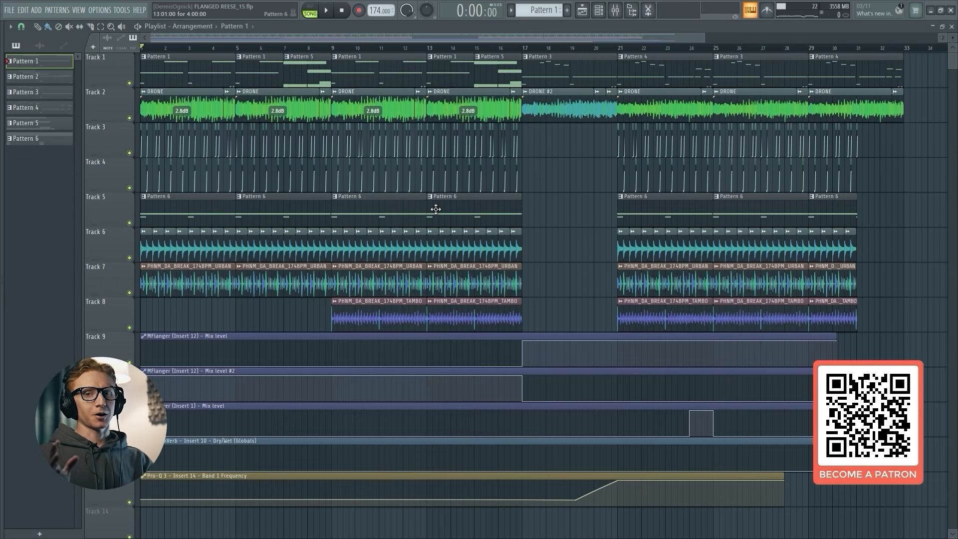
key(space)
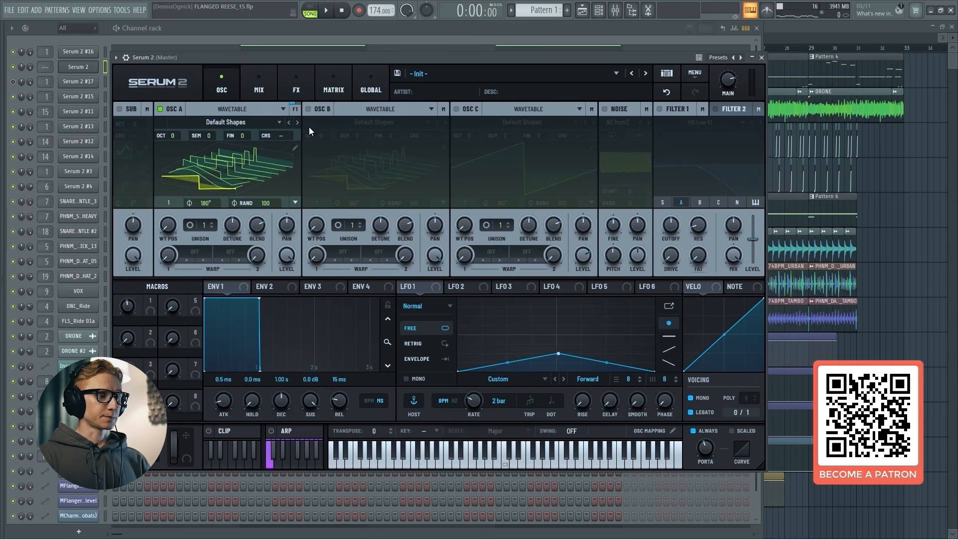
Enable oscillator B and set the octave of oscillators A and B to -2.
click(309, 109)
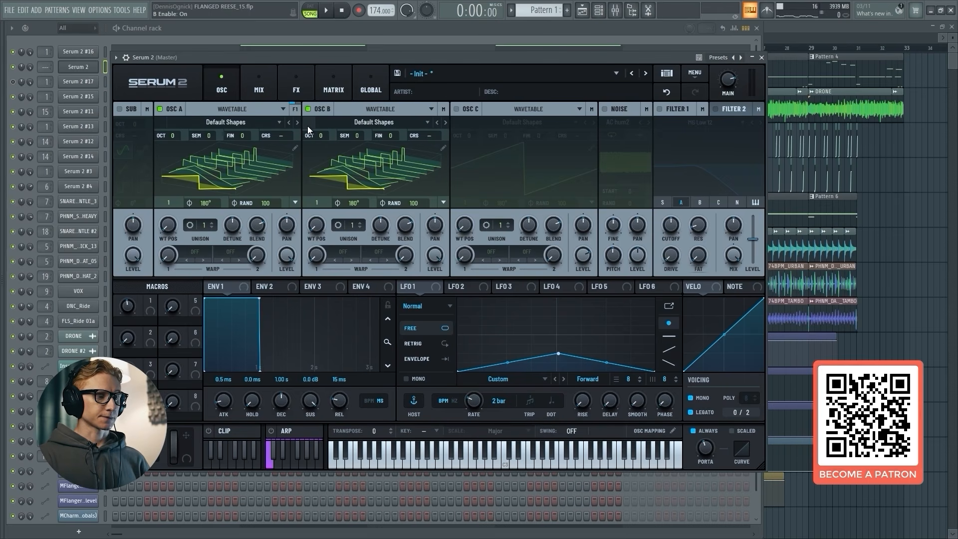
drag(172, 136, 172, 158)
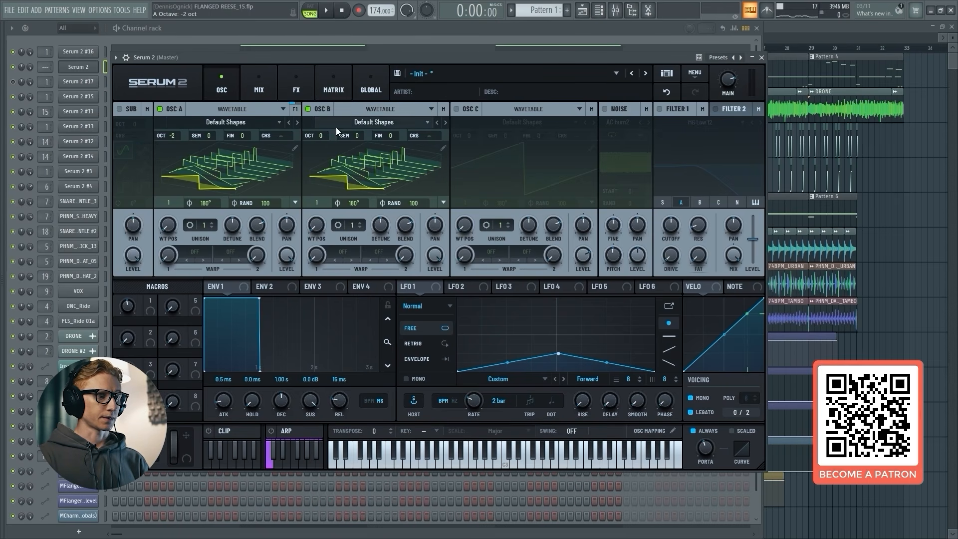
drag(319, 136, 322, 150)
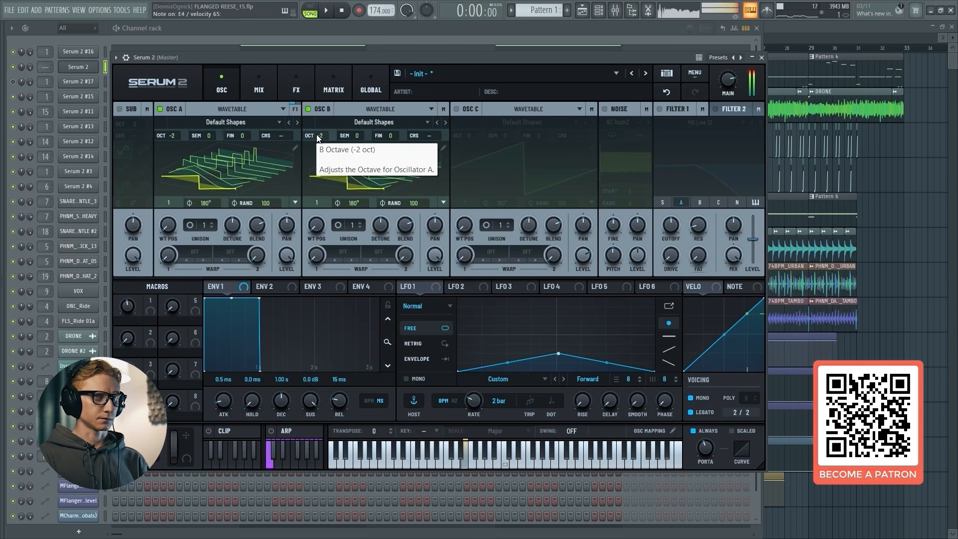
Give oscillators A and B two unison voices each and set the unison width of both to 0.
click(211, 223)
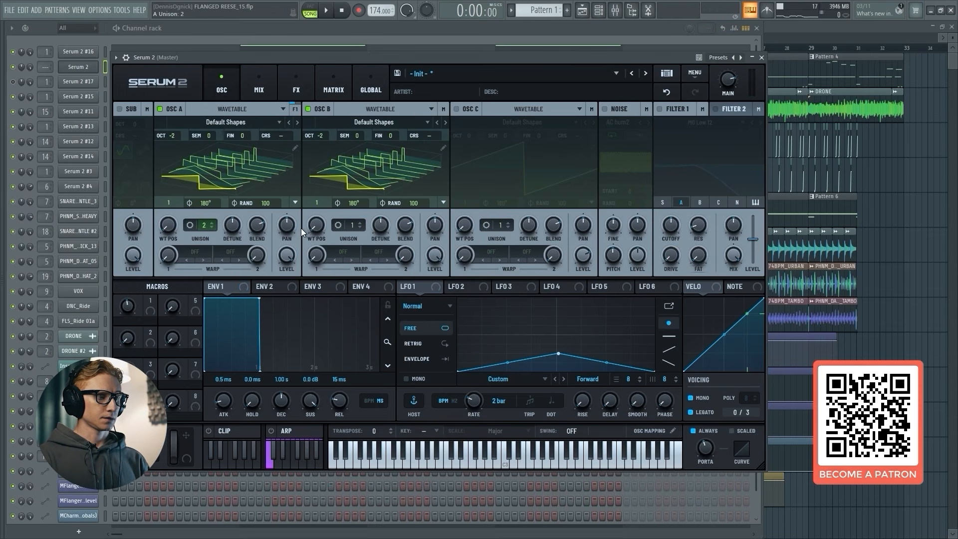
click(360, 222)
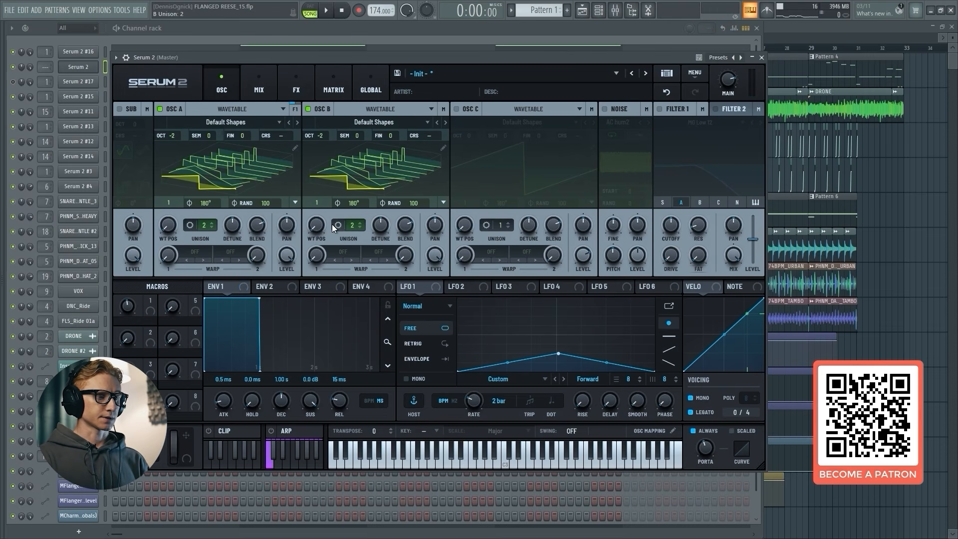
click(337, 225)
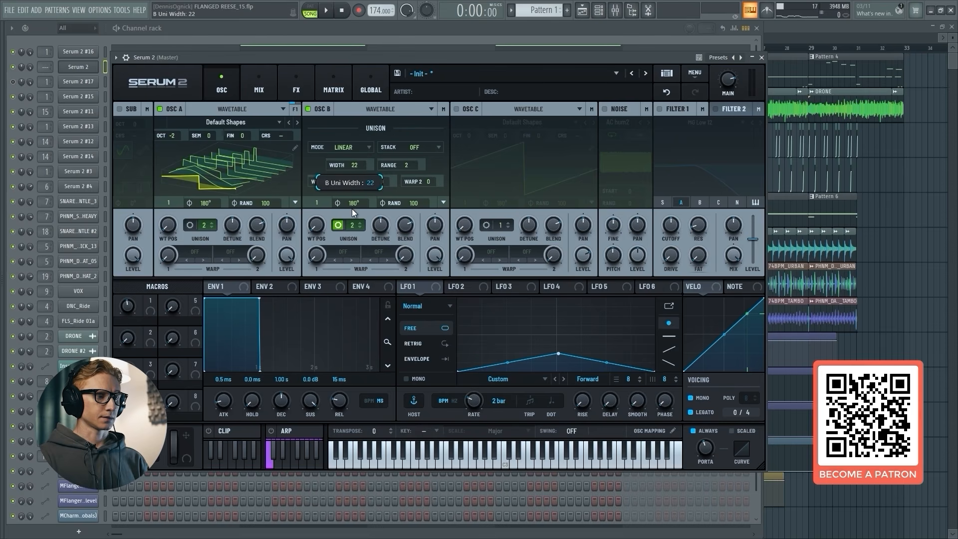
drag(350, 220, 352, 228)
click(190, 225)
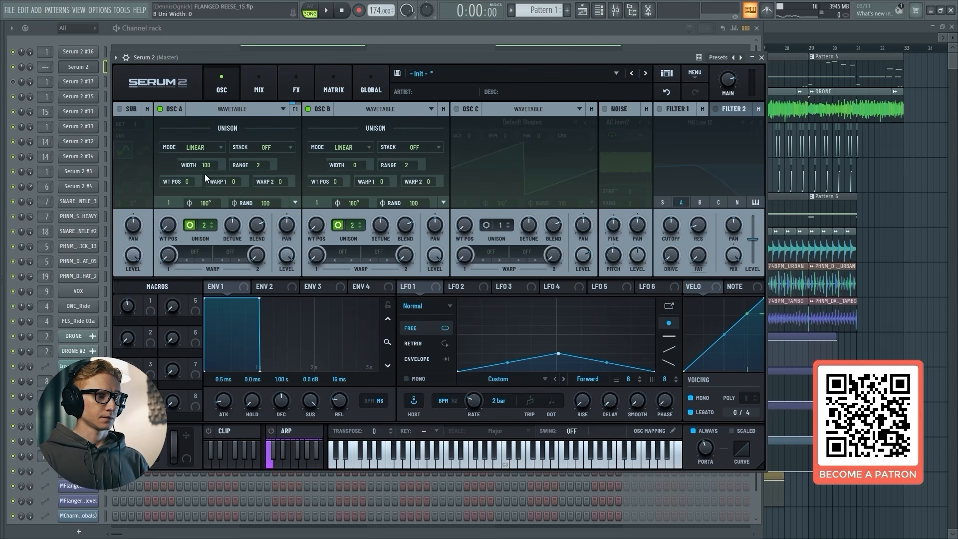
drag(209, 198, 208, 242)
click(190, 225)
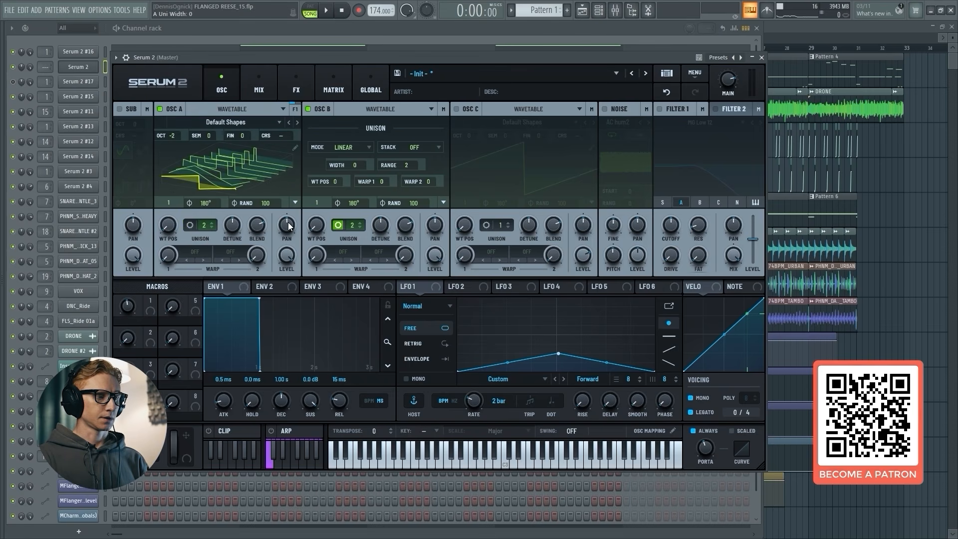
click(338, 226)
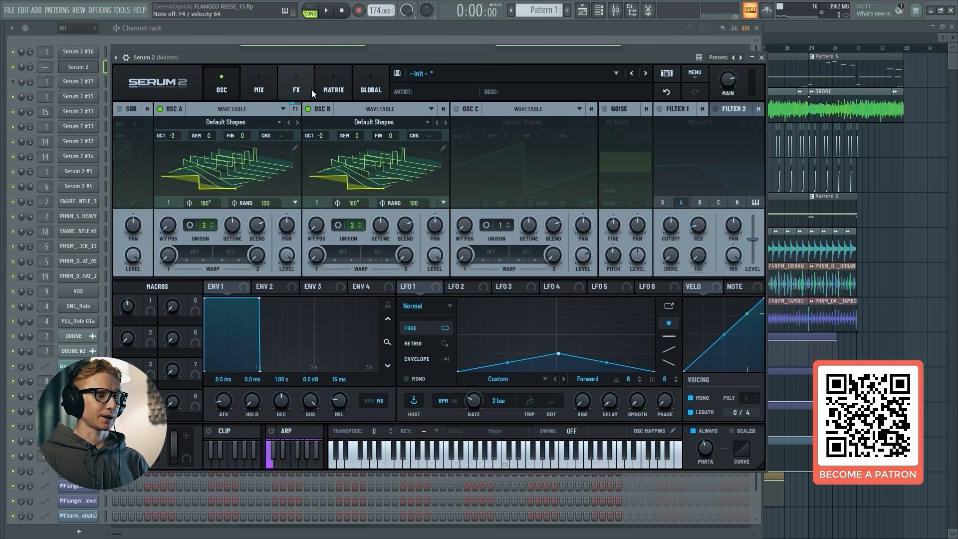
Switch off oscillators A and B and enable oscillator C.
click(179, 112)
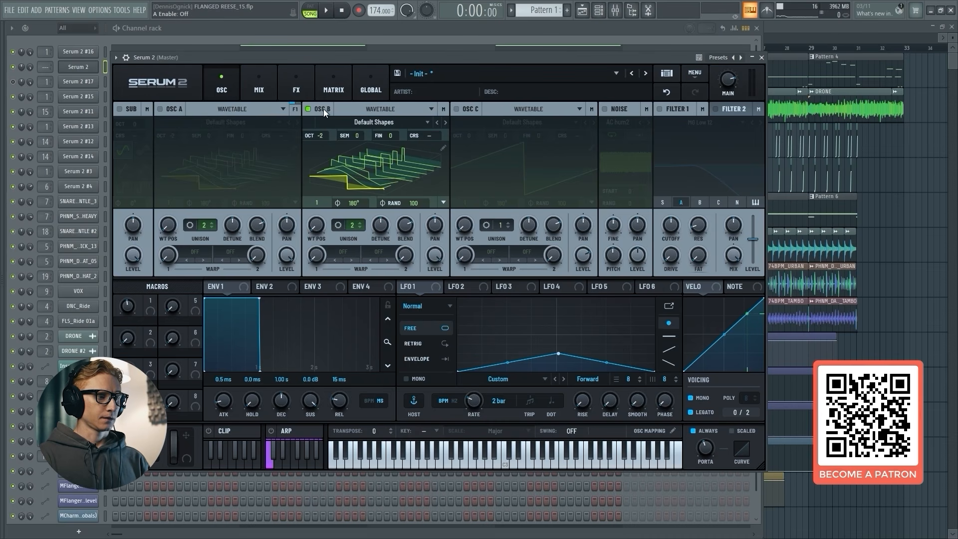
click(323, 109)
click(480, 110)
Load the Digital wavetable ICanHasKick in oscillator C, set its octave to -2 and its wavetable frame to 63.
click(509, 122)
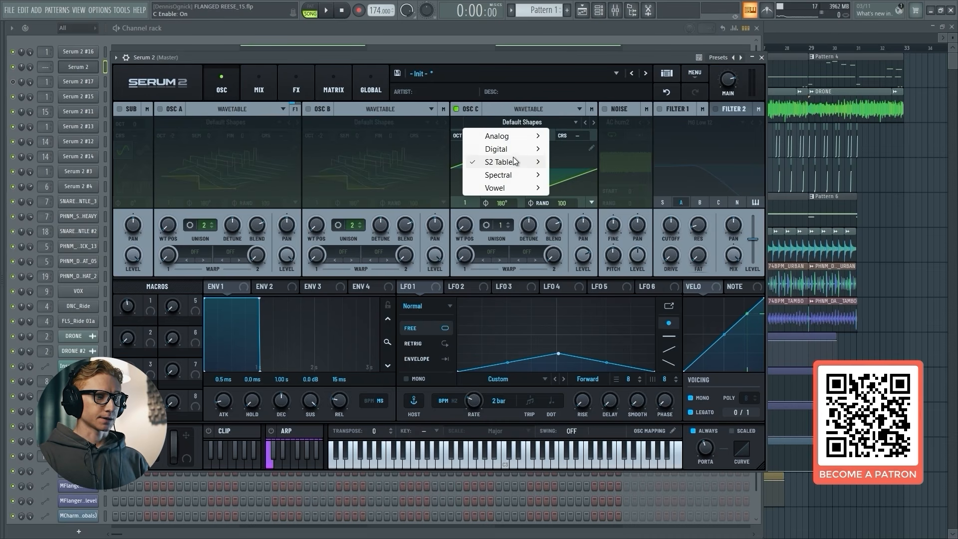
mouse_move(533, 163)
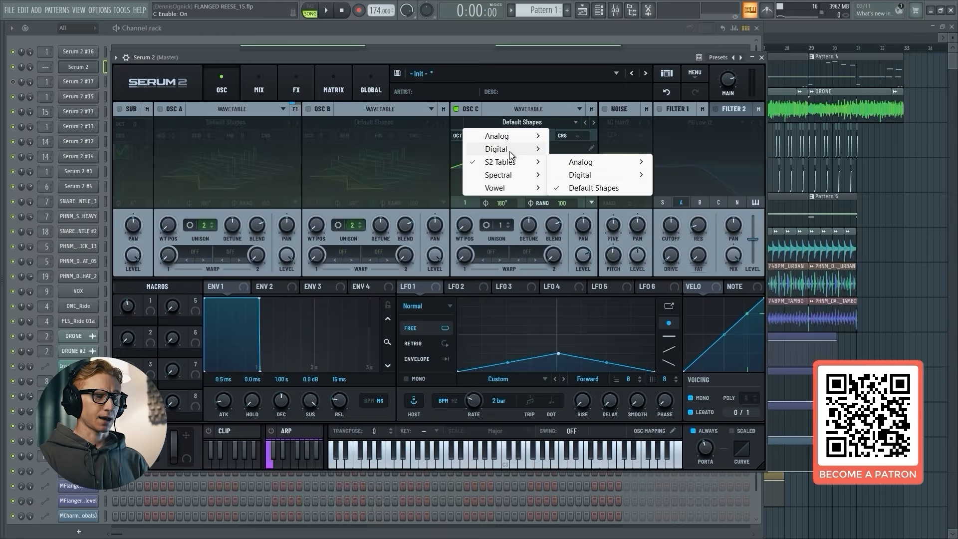
mouse_move(511, 151)
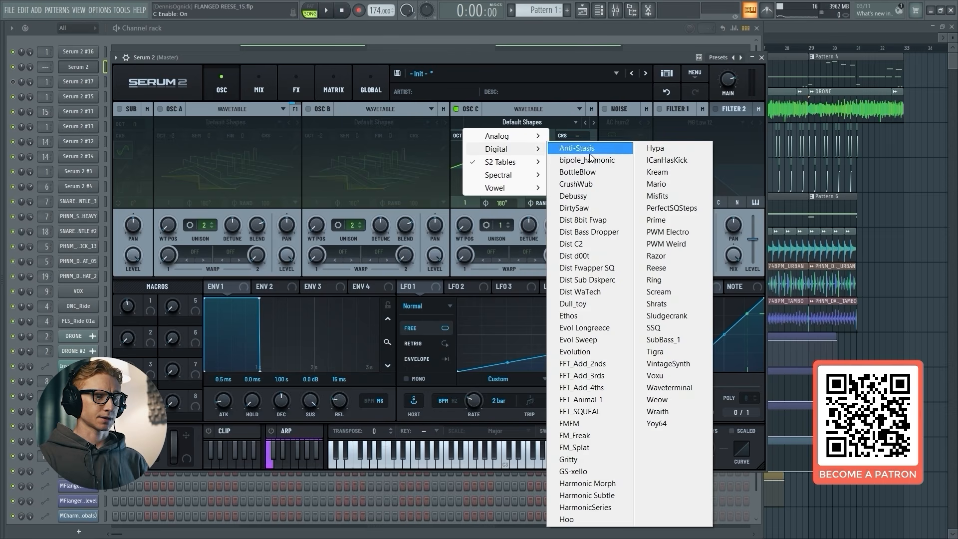
click(639, 158)
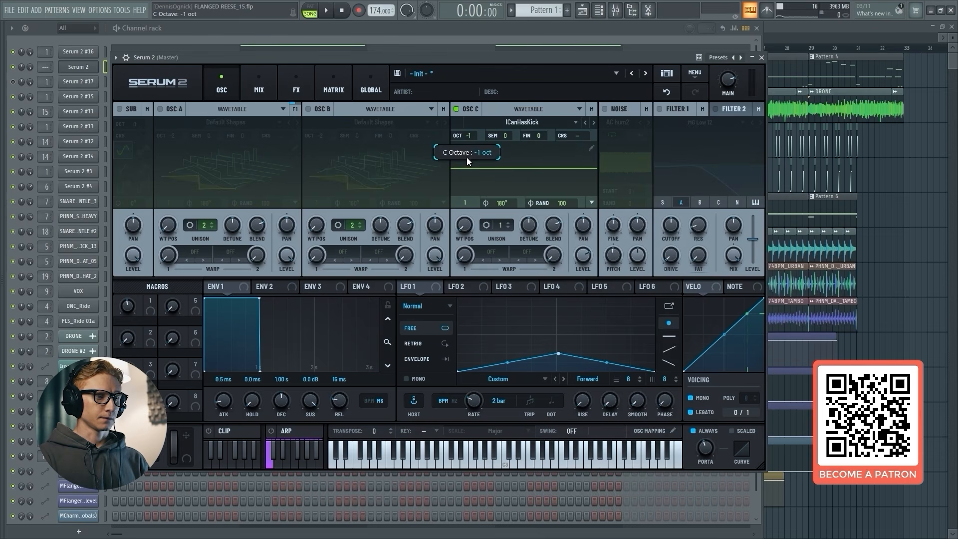
drag(466, 158, 466, 161)
drag(464, 202, 470, 193)
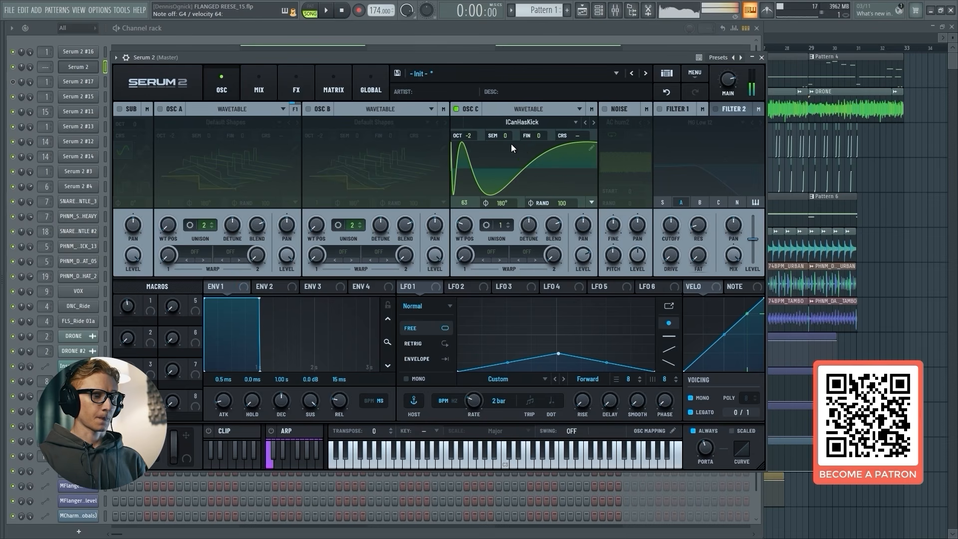
Modulate oscillator C's level with LFO 1 and move the LFO peak to full height early in the cycle.
drag(584, 255, 581, 370)
drag(418, 287, 579, 246)
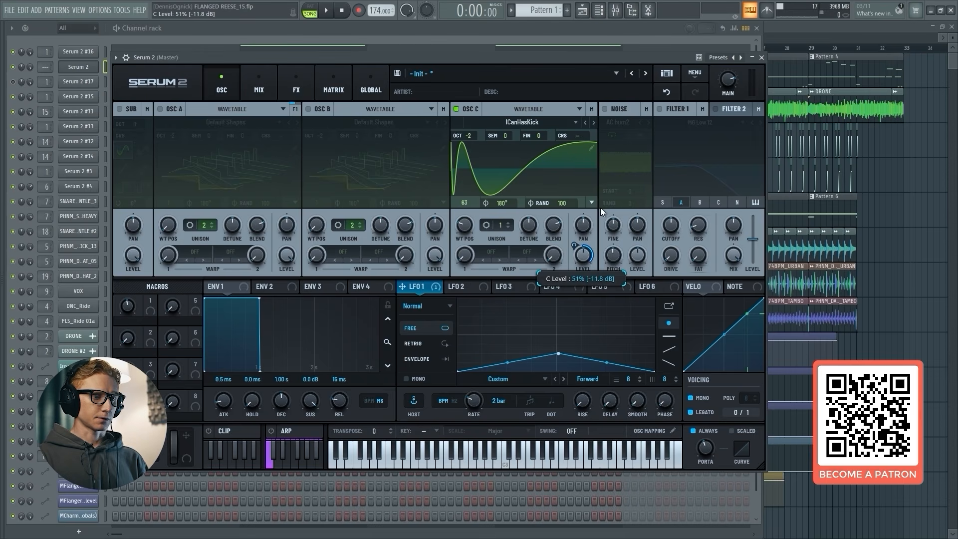
drag(559, 355, 485, 298)
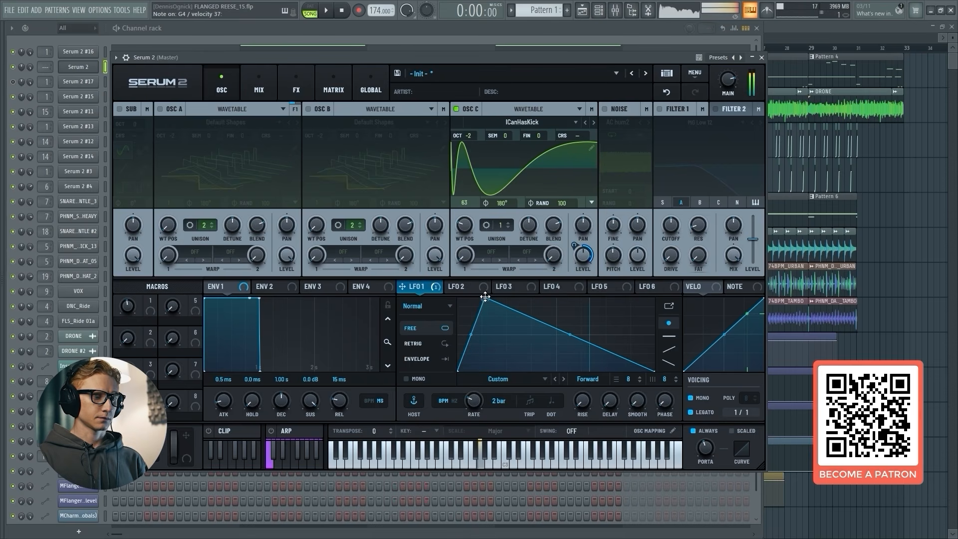
Set LFO 1 to Retrig with its peak in the middle of the cycle and a rate of 1.8 Hz.
click(412, 344)
drag(476, 398, 483, 379)
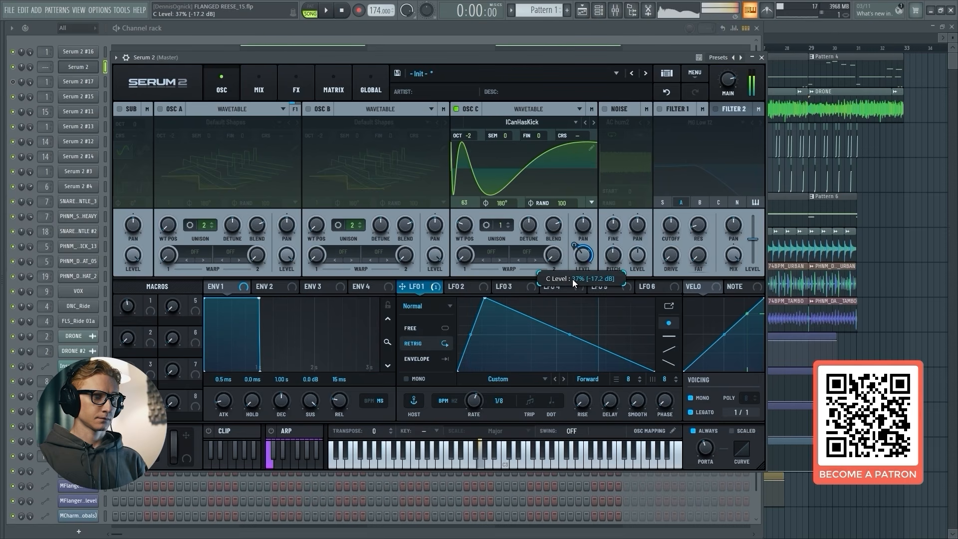
drag(485, 298, 556, 297)
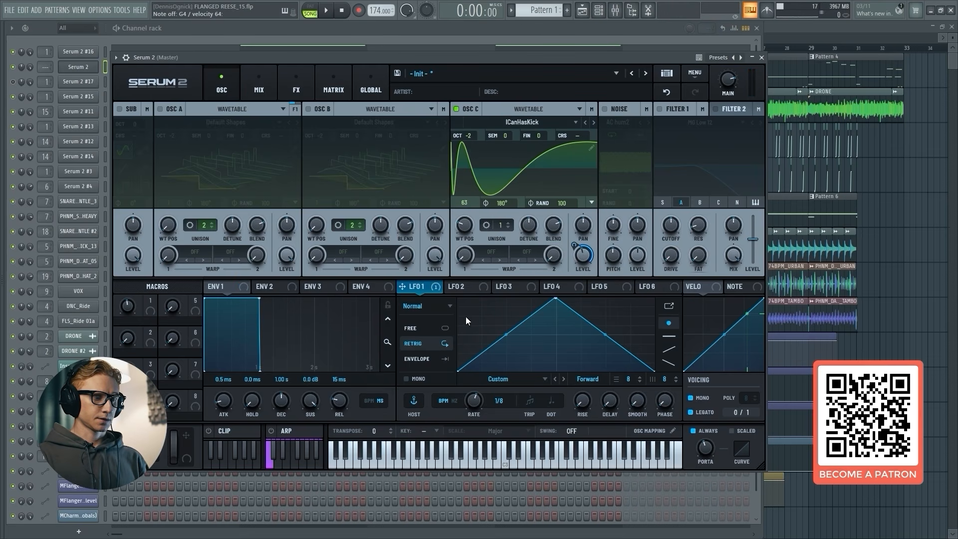
click(455, 400)
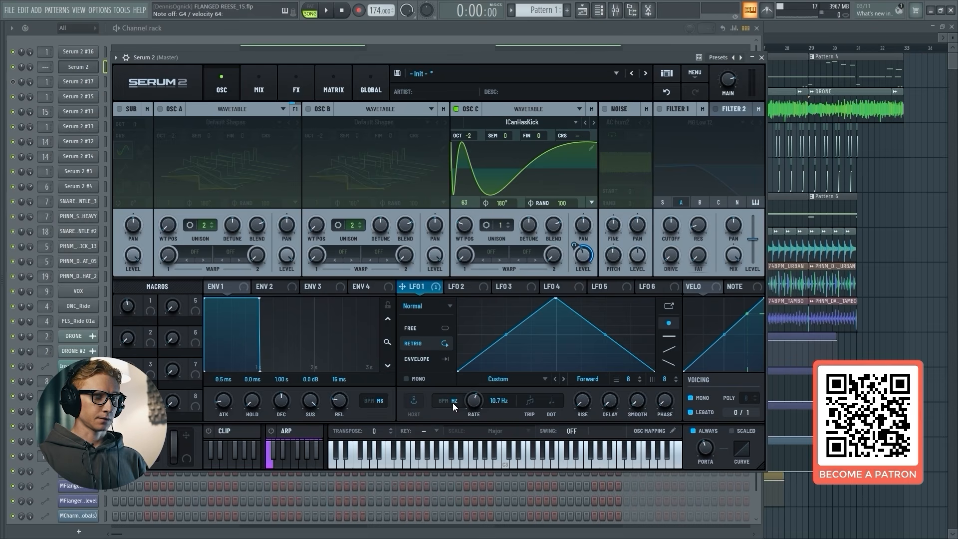
drag(480, 410, 481, 429)
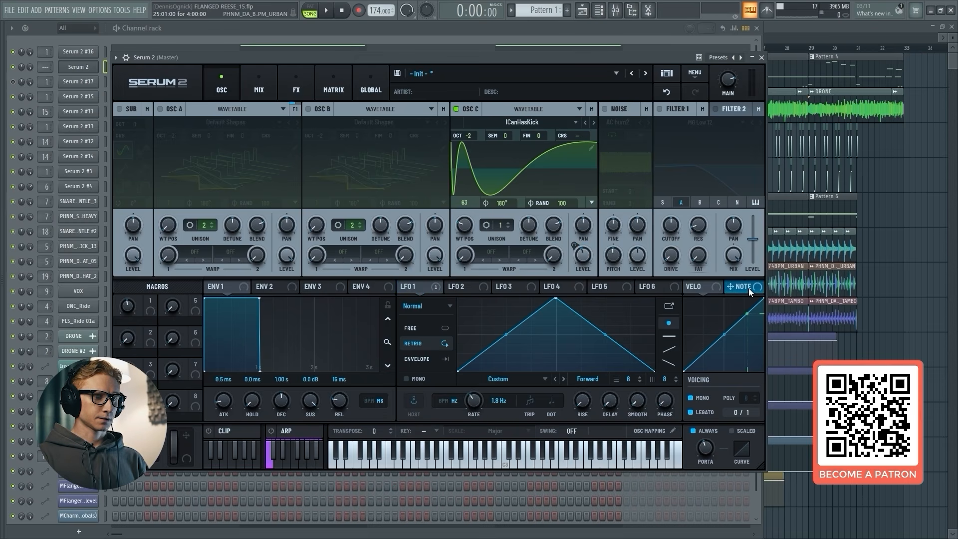
Assign Note as a modulator of LFO 1's rate and lower the rate to 0.2 Hz.
drag(742, 286, 469, 422)
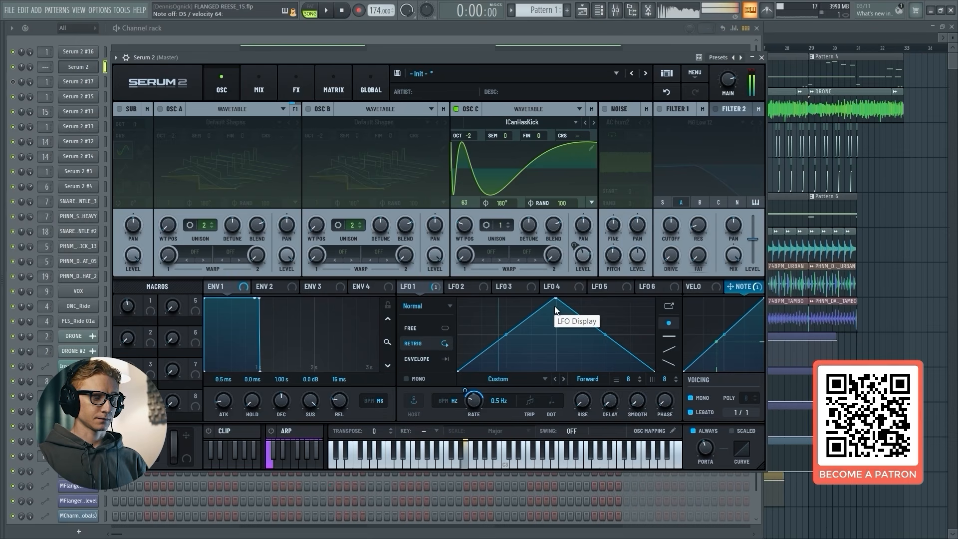
drag(466, 390, 473, 418)
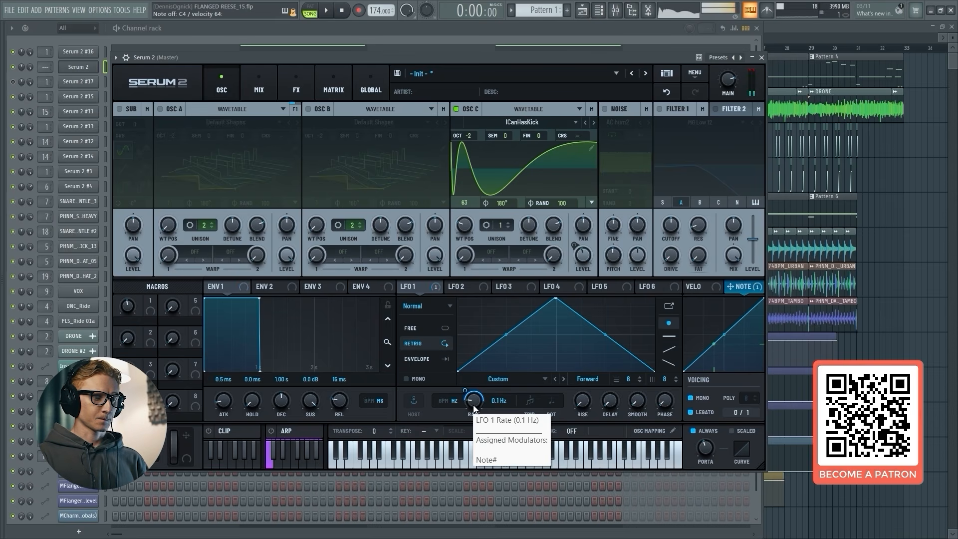
drag(473, 406, 475, 403)
Remove all modulators from LFO 1's rate, and switch off oscillator C in favour of oscillators A and B.
right_click(474, 402)
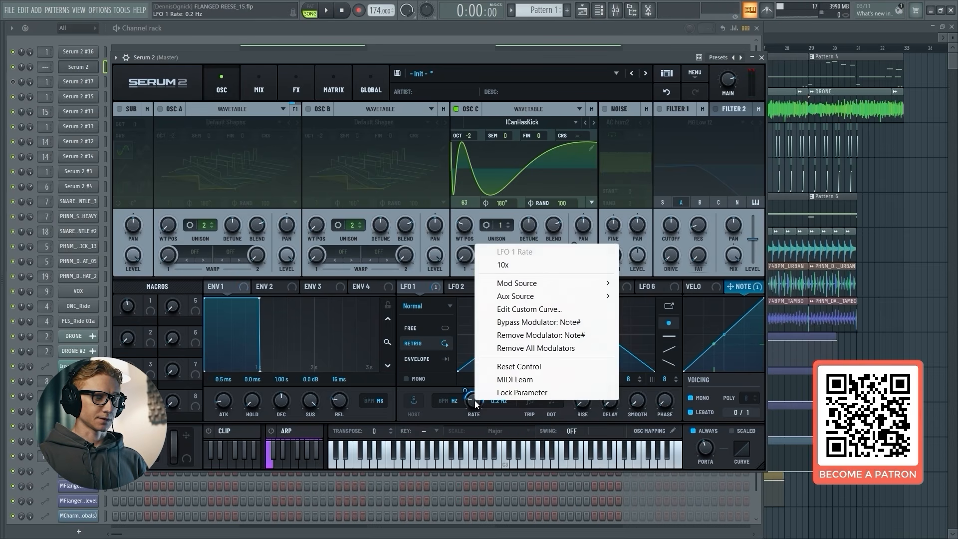
click(532, 347)
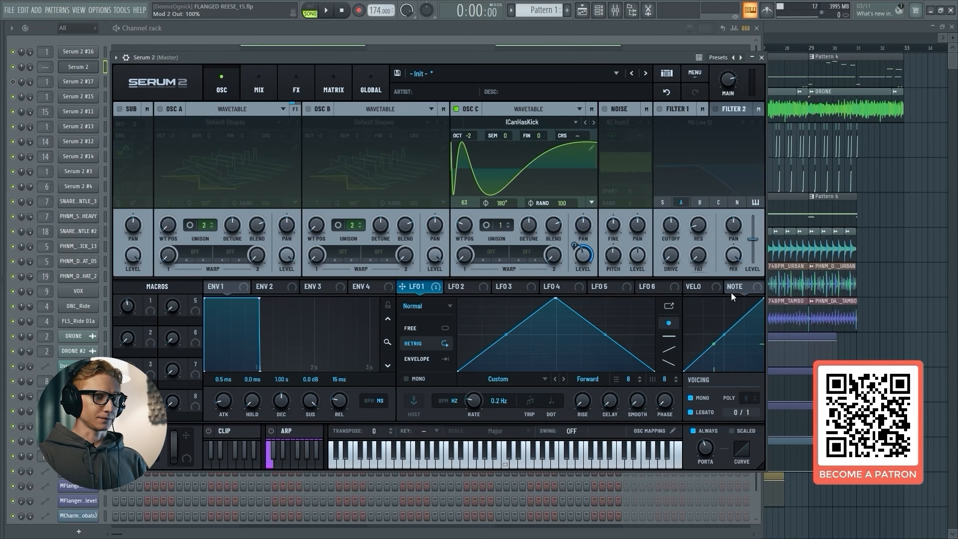
click(456, 107)
click(320, 108)
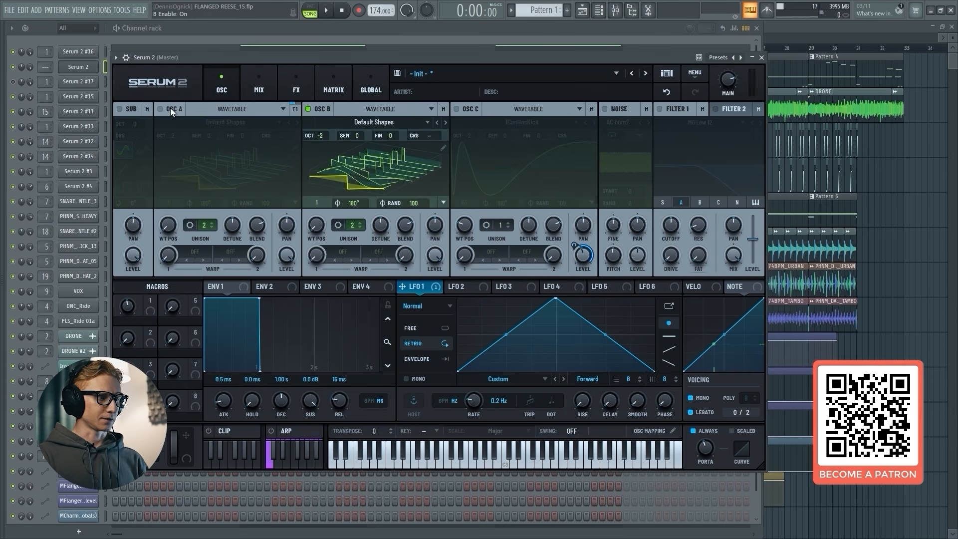
click(170, 108)
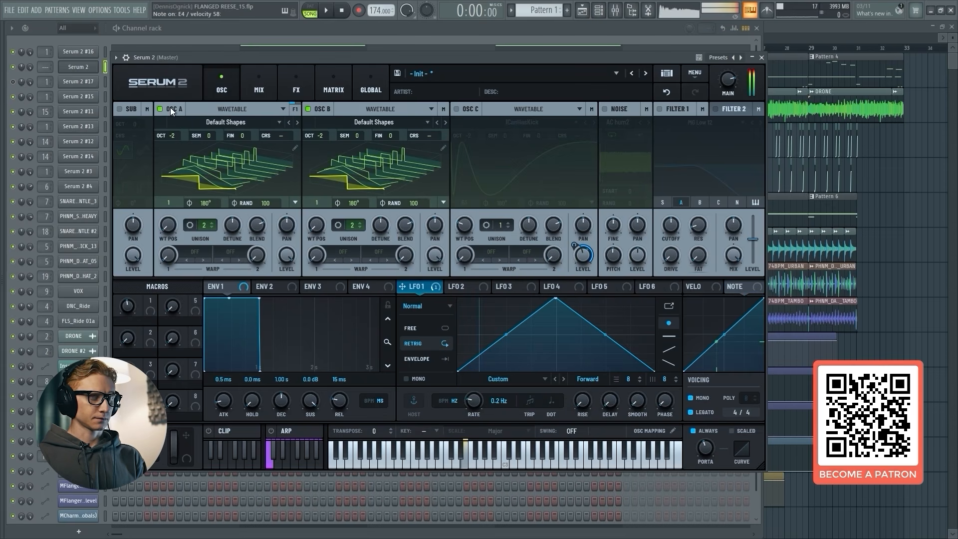
Add a Tube distortion to the main effects chain and raise its drive.
click(300, 91)
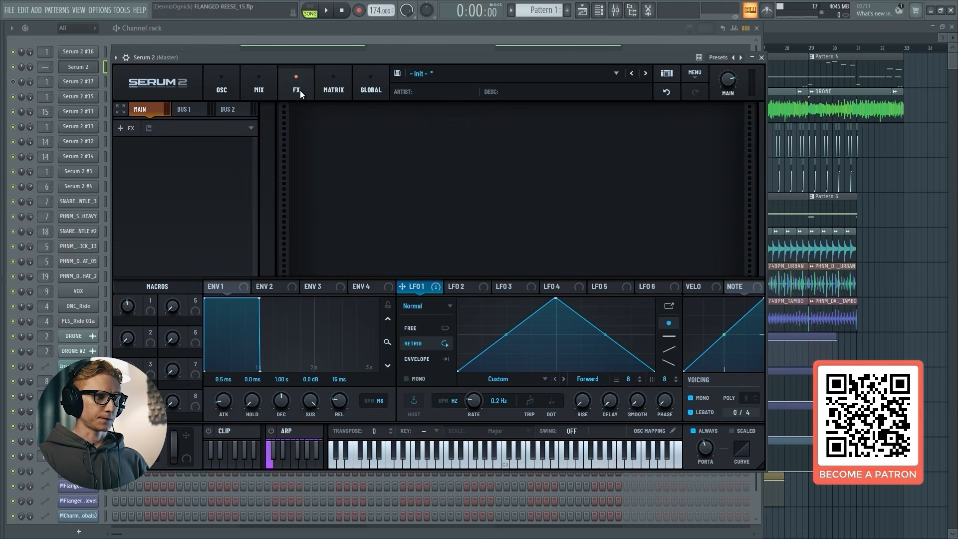
click(123, 128)
click(152, 210)
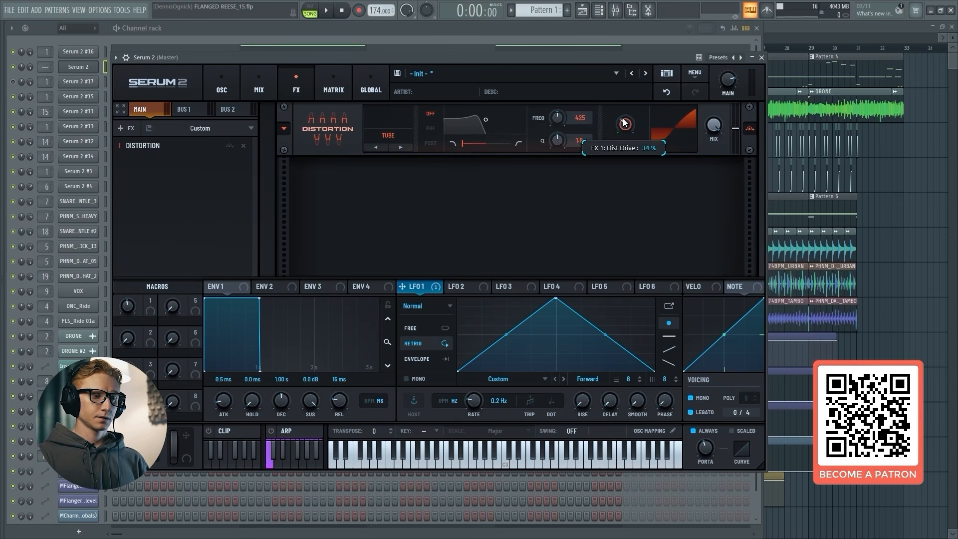
drag(640, 94, 646, 86)
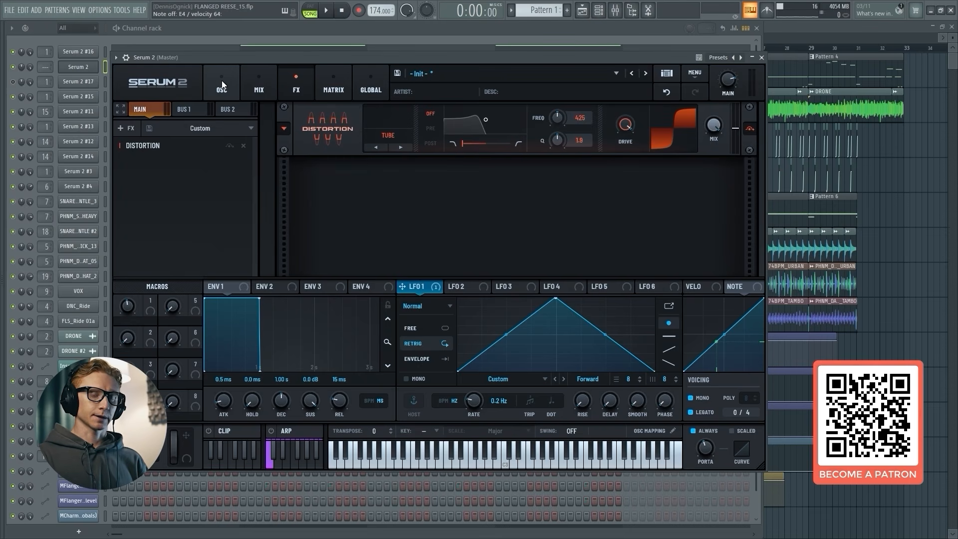
Add a filter effect after the distortion with type Flg HL6+, HL WID about 17% and cutoff about 226 Hz.
click(126, 128)
click(159, 233)
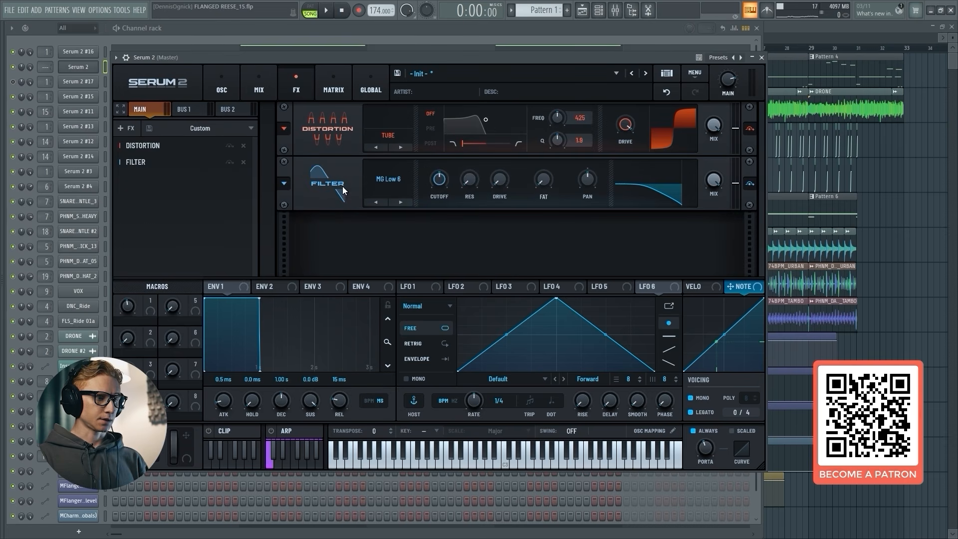
click(400, 175)
mouse_move(415, 233)
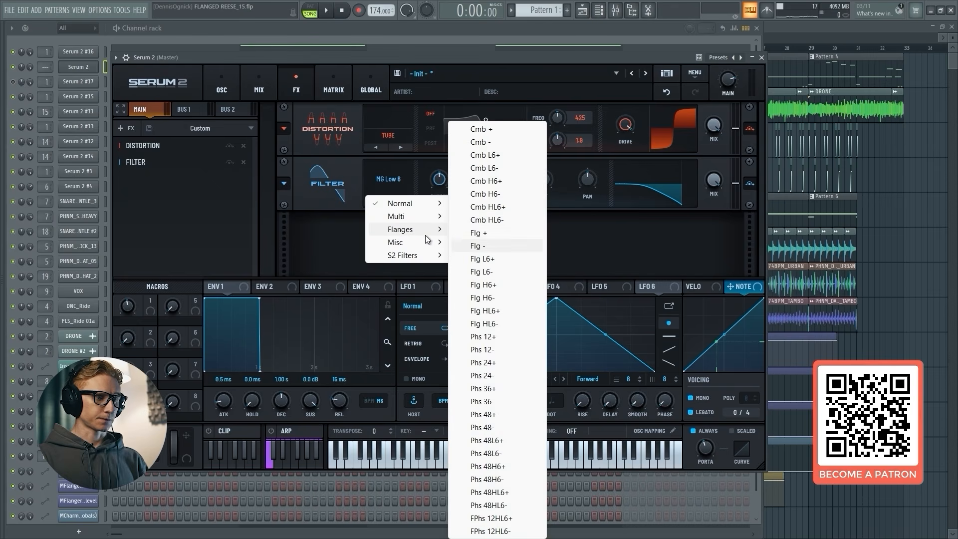
click(498, 313)
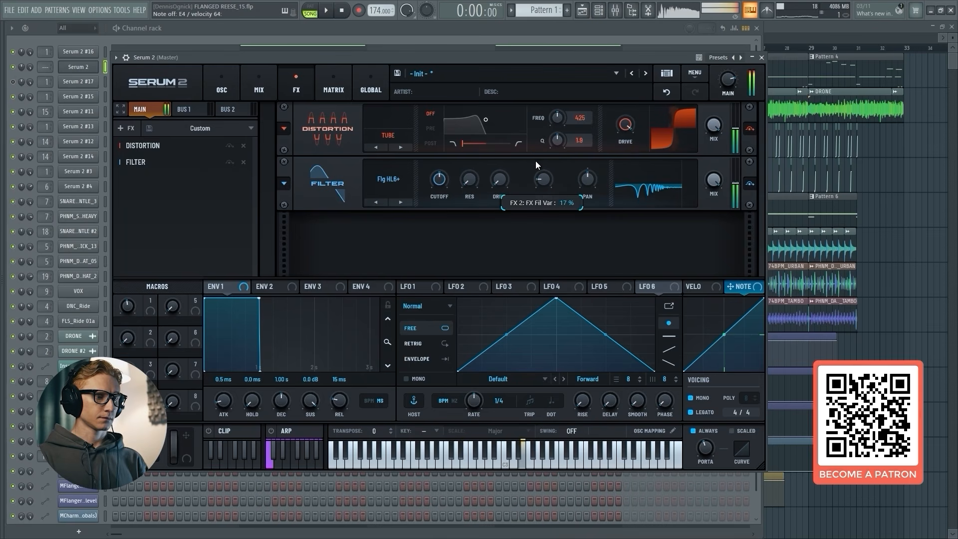
drag(440, 179, 439, 182)
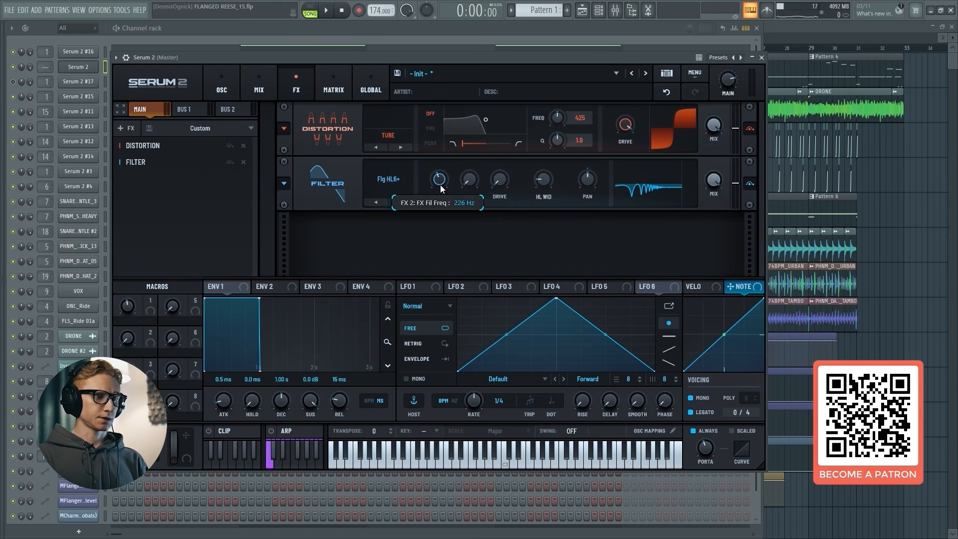
Modulate the filter effect's cutoff with LFO 1 at about 40%, and set the LFO to free-running mode at a 2 bar rate.
drag(436, 291, 438, 181)
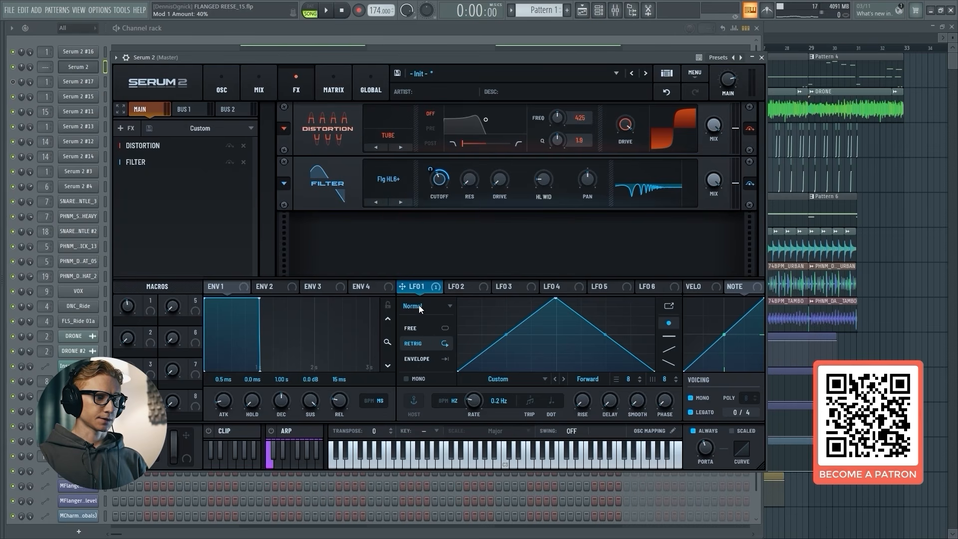
click(421, 327)
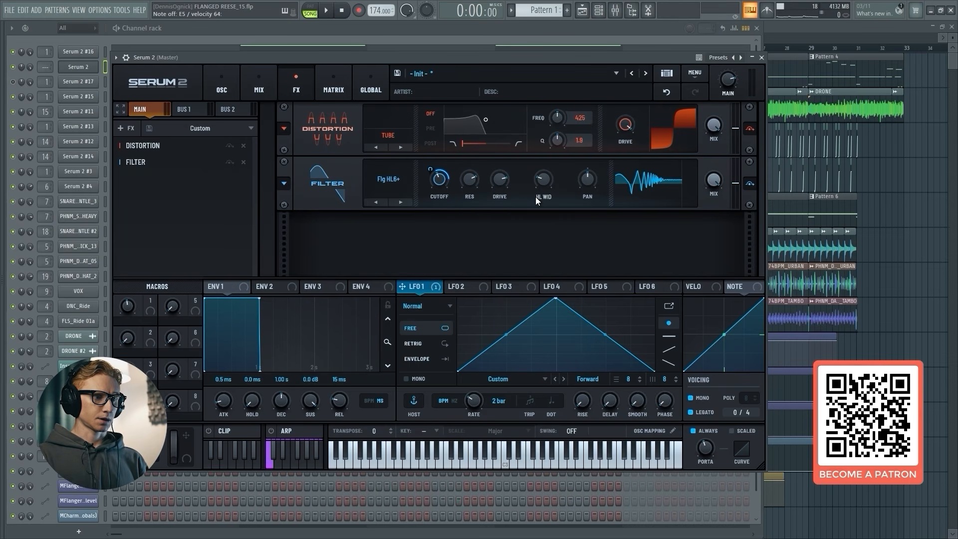
Raise the filter effect's HL WID and turn down the synth's main volume.
drag(546, 181, 562, 101)
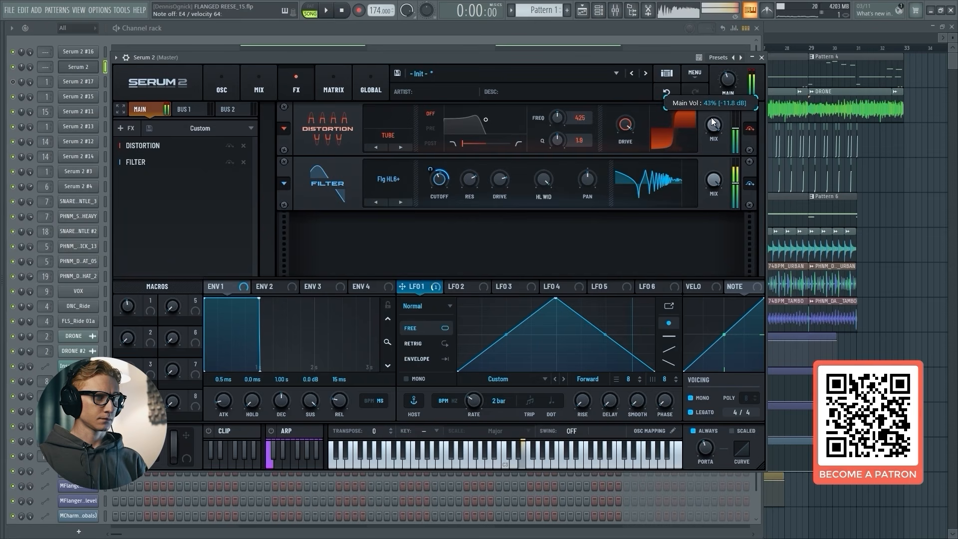
mouse_move(729, 95)
mouse_down()
mouse_move(729, 85)
mouse_move(725, 111)
mouse_up()
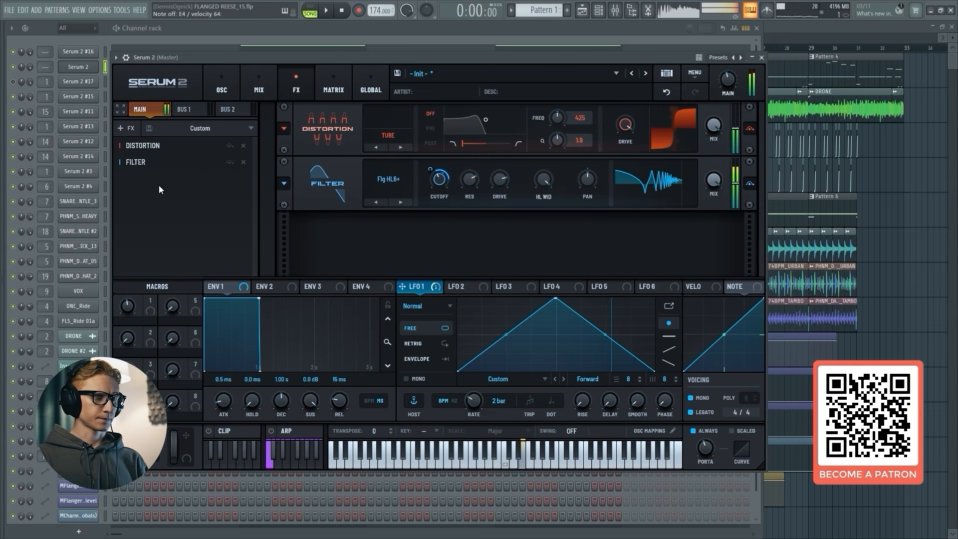
mouse_move(728, 86)
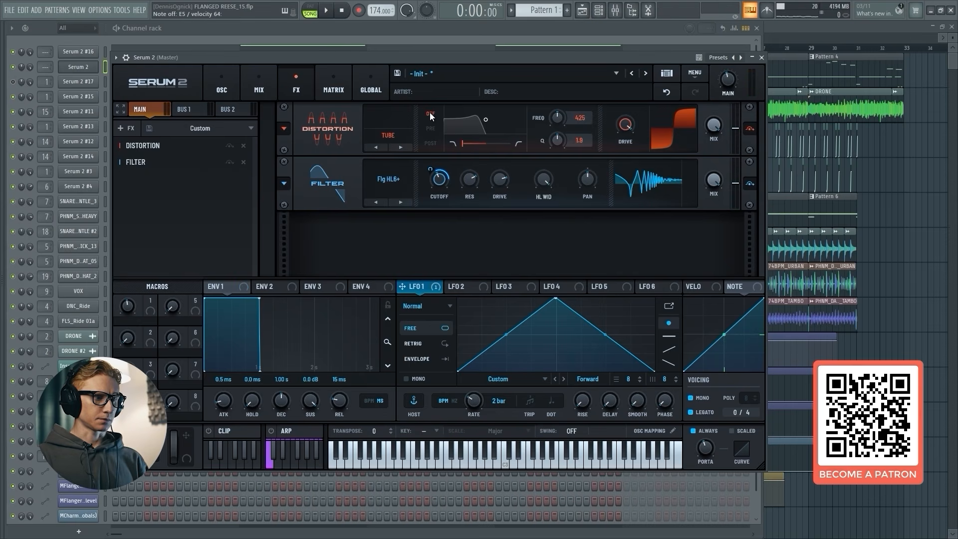
Add a Convolve effect after the filter and load the short factory impulse response Laptop Speaker Tiny.
right_click(151, 178)
click(167, 182)
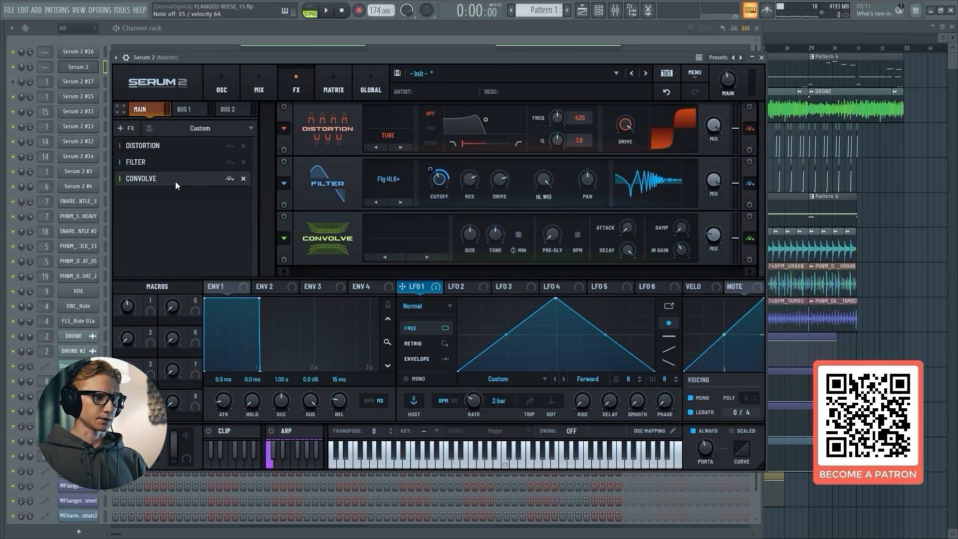
click(417, 239)
mouse_move(409, 259)
mouse_move(498, 323)
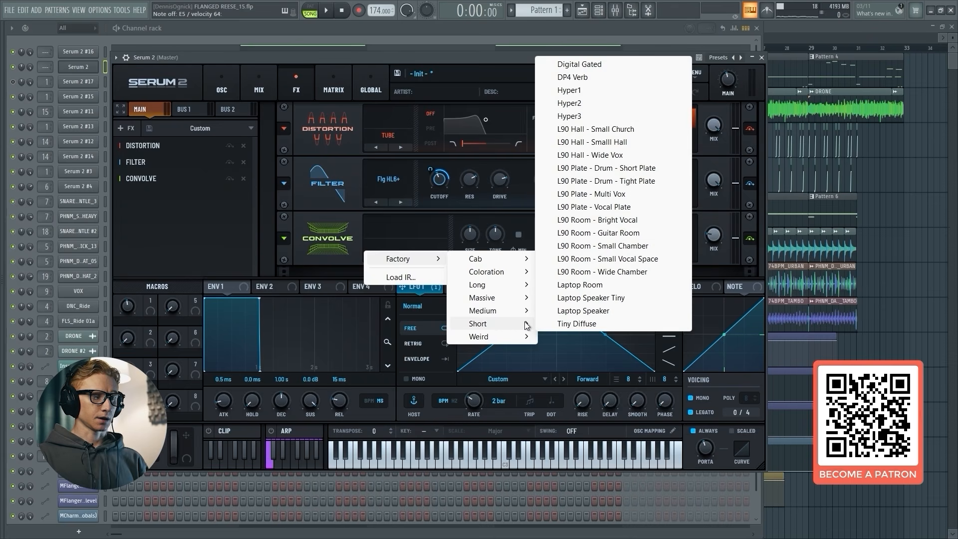
click(590, 298)
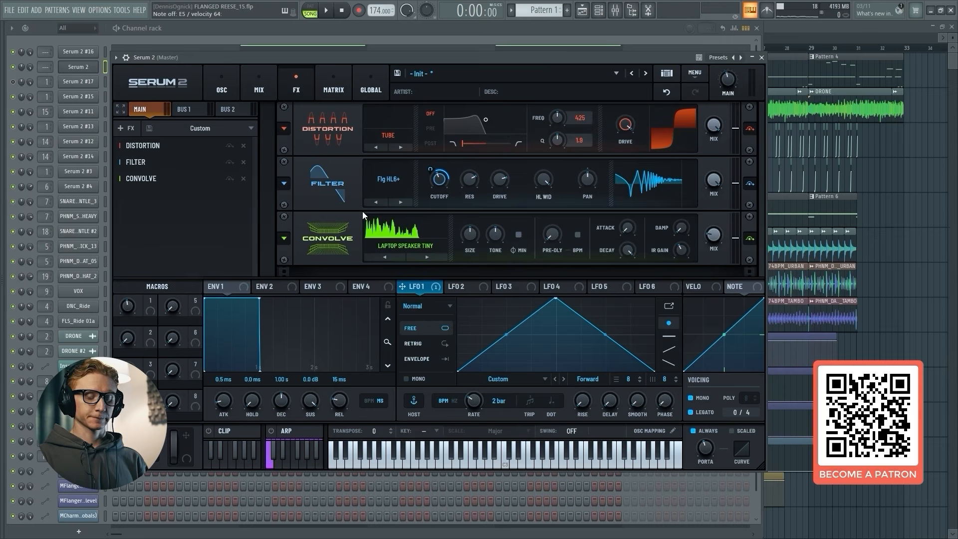
Slightly increase the Convolve size, set its mix to about 33%, and compare the sound with the effect bypassed and active.
drag(470, 234, 473, 235)
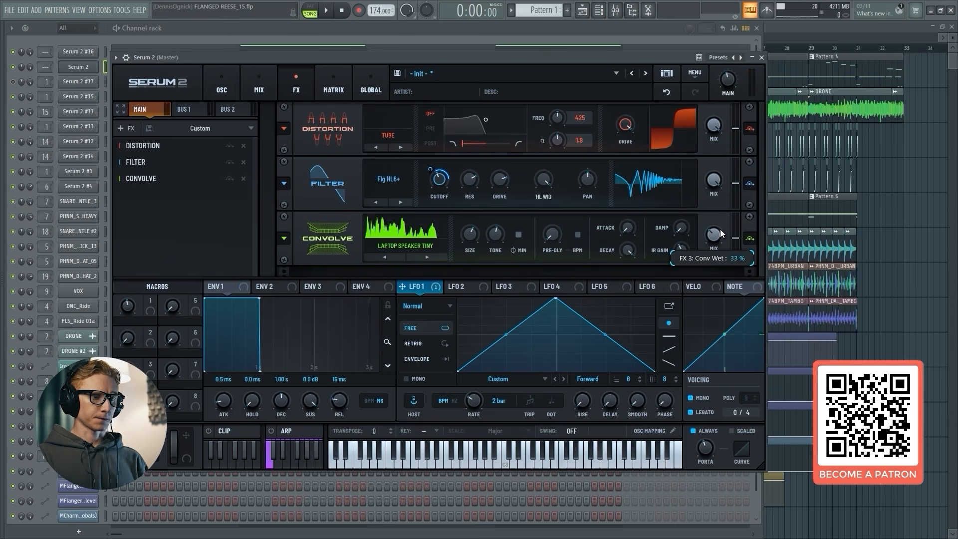
mouse_move(721, 227)
mouse_down()
mouse_move(739, 184)
mouse_move(721, 226)
mouse_up()
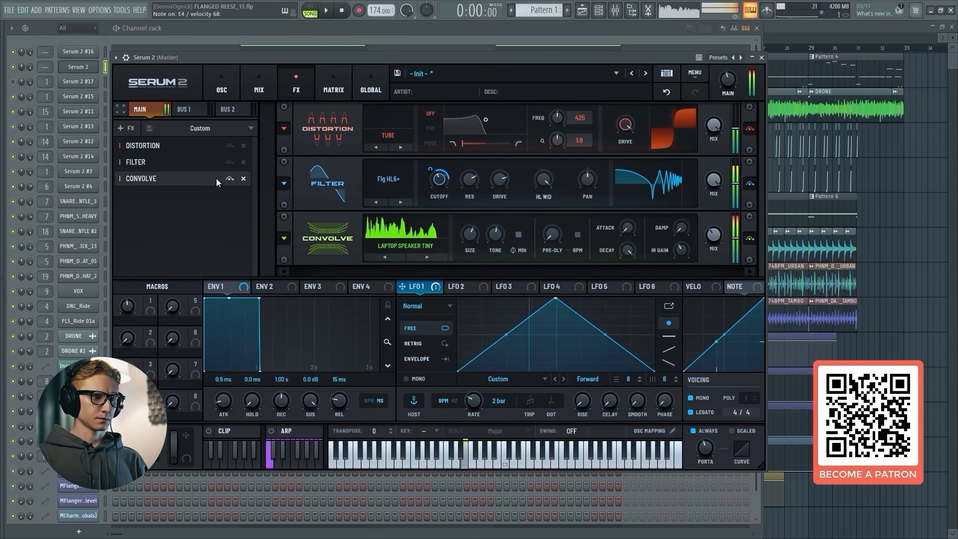
click(229, 179)
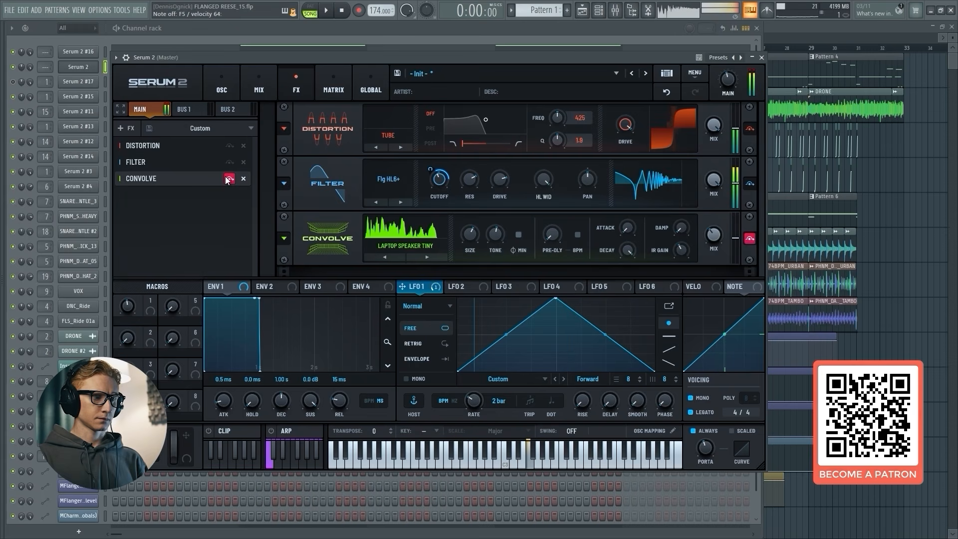
click(229, 179)
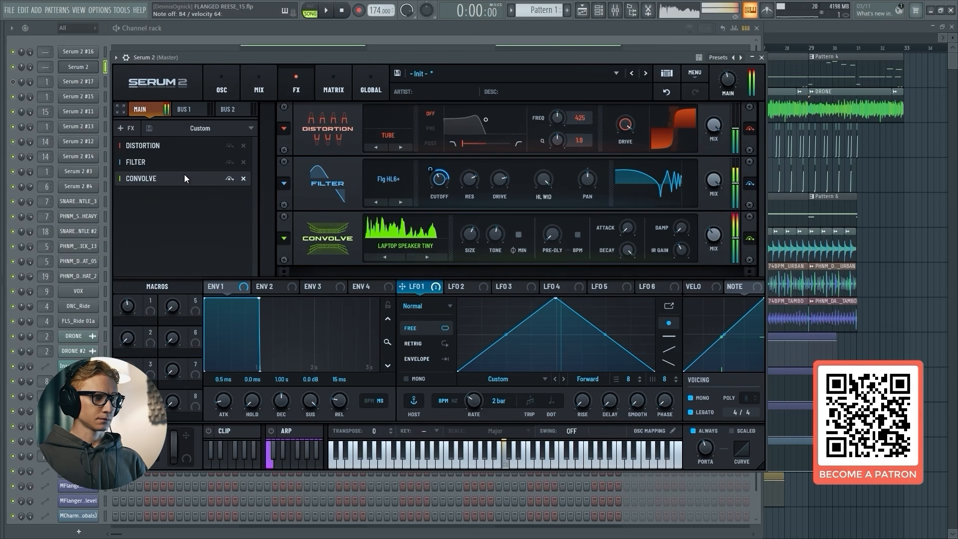
Add a compressor after the Convolve effect, switch it to multiband mode and set its gain to 10.1.
click(126, 129)
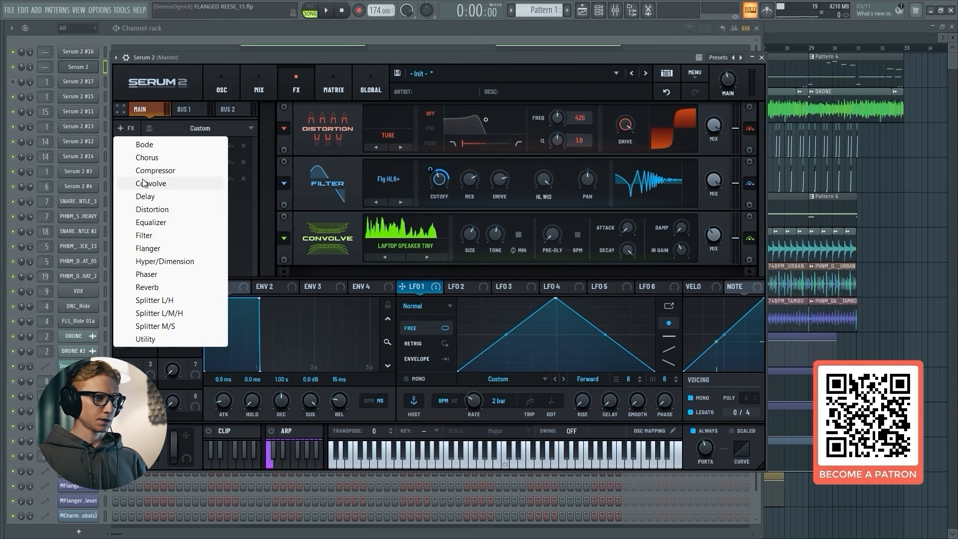
click(172, 172)
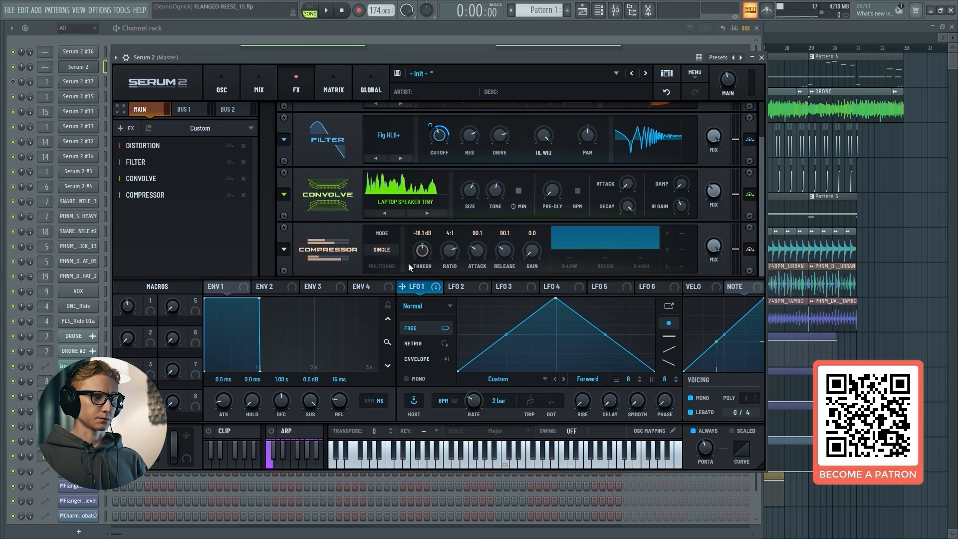
click(382, 266)
drag(529, 254, 537, 226)
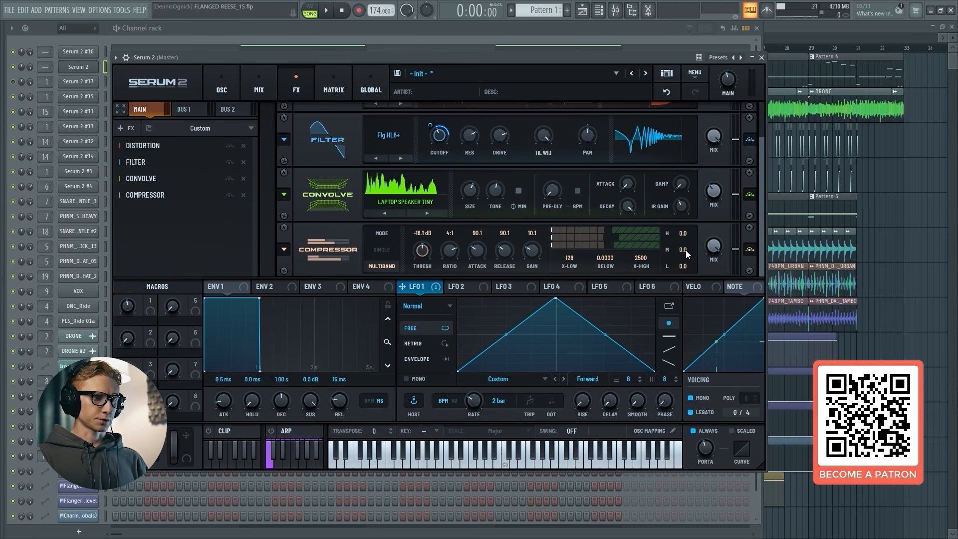
Set the multiband compressor's band levels to -7.8 for high, -3.4 for mid and 6.0 for low.
drag(682, 233, 689, 253)
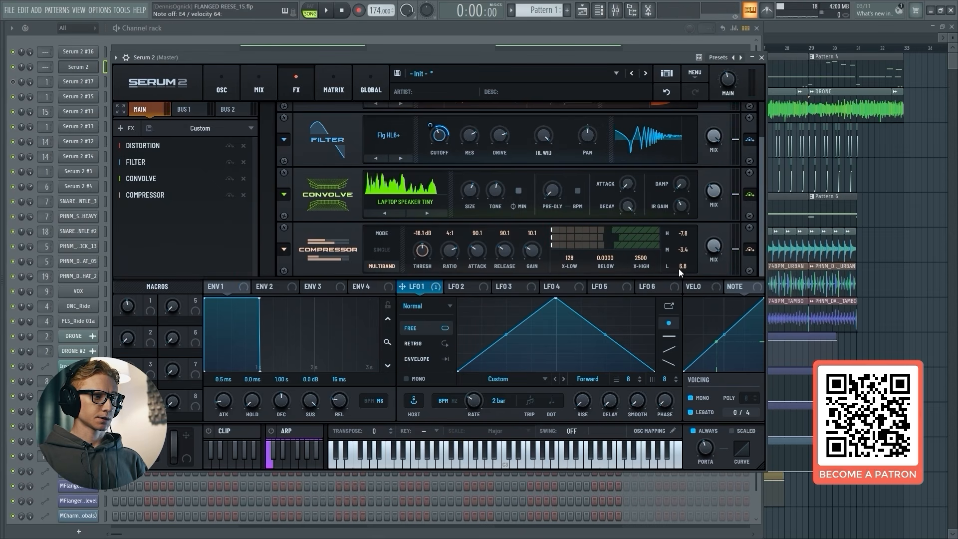
mouse_move(684, 266)
drag(685, 272, 684, 269)
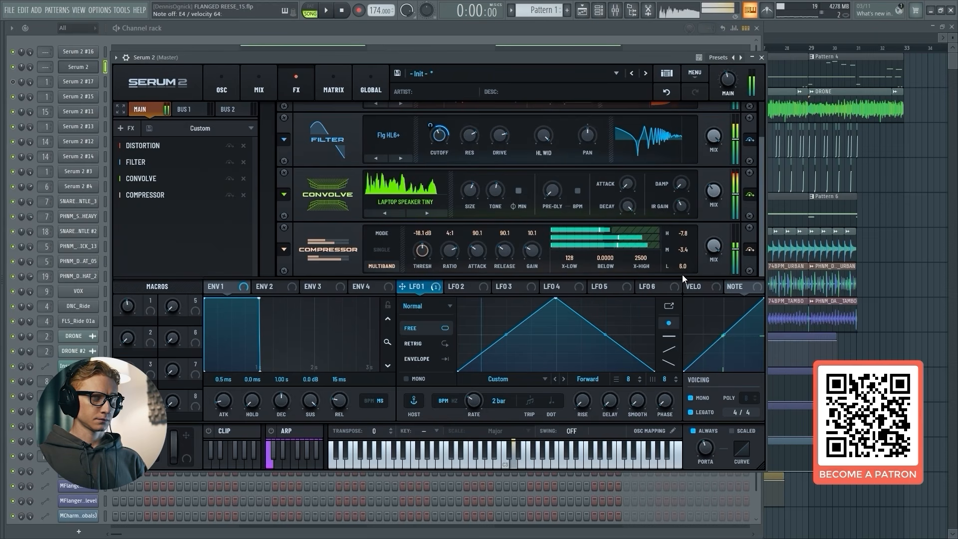
Readjust the synth's main volume to suit the compressed signal.
scroll(684, 273, up, 2)
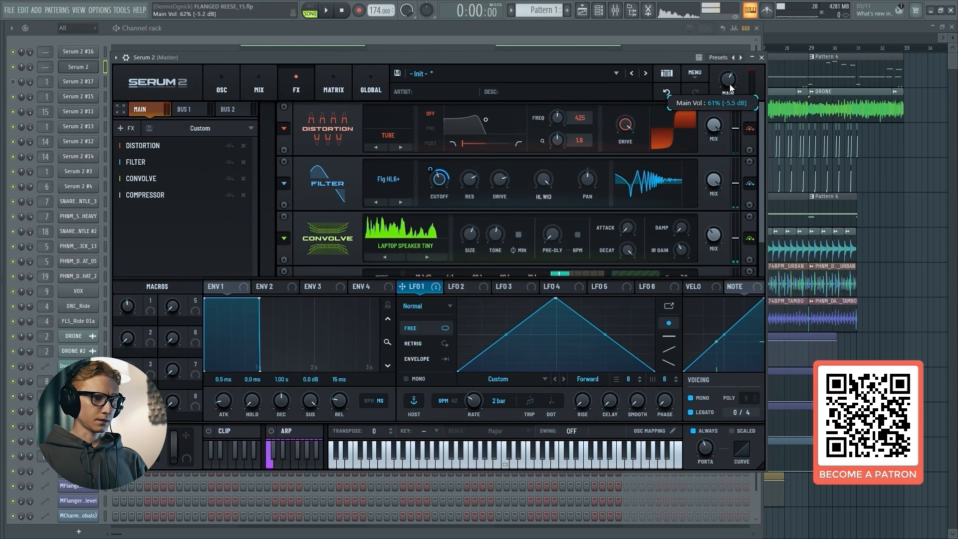
mouse_move(733, 89)
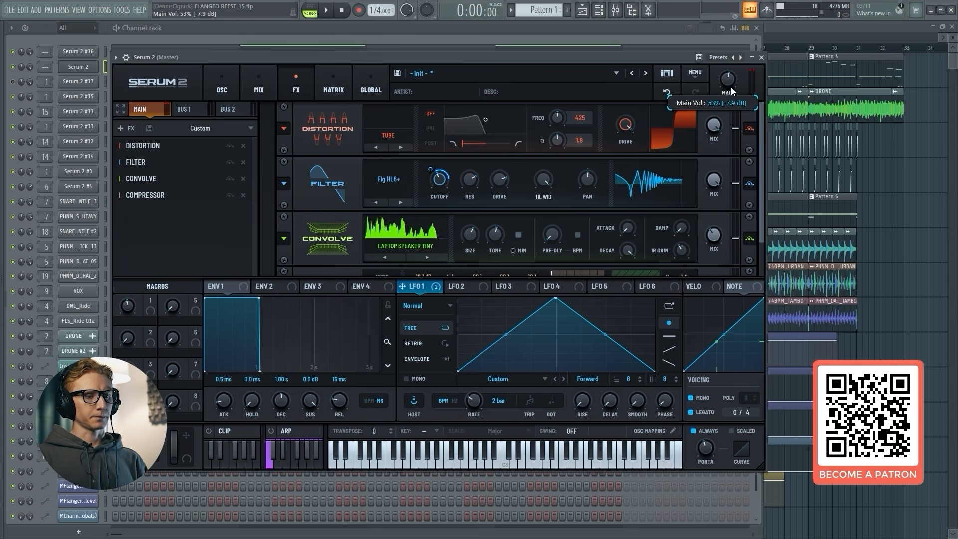
drag(735, 87, 741, 64)
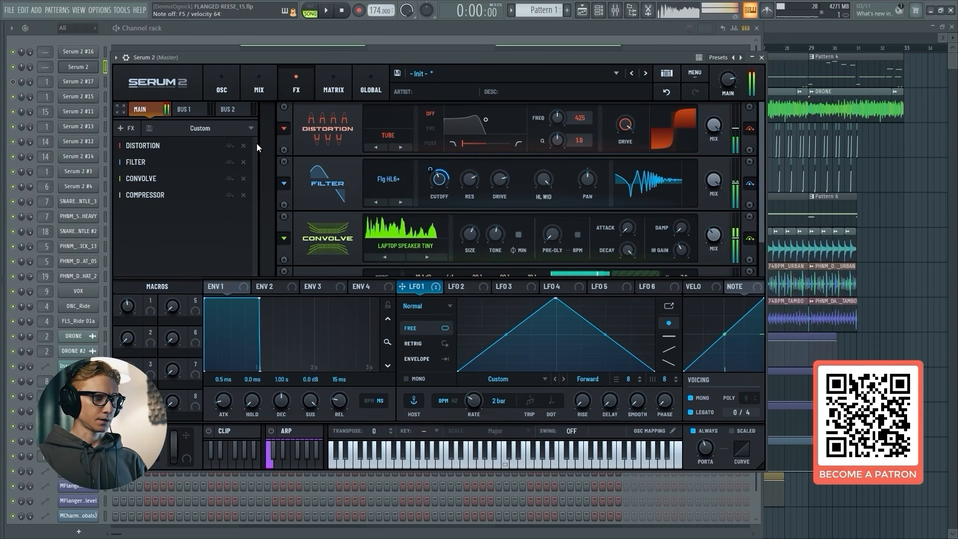
Add a flanger after the compressor and lower its mix.
click(127, 128)
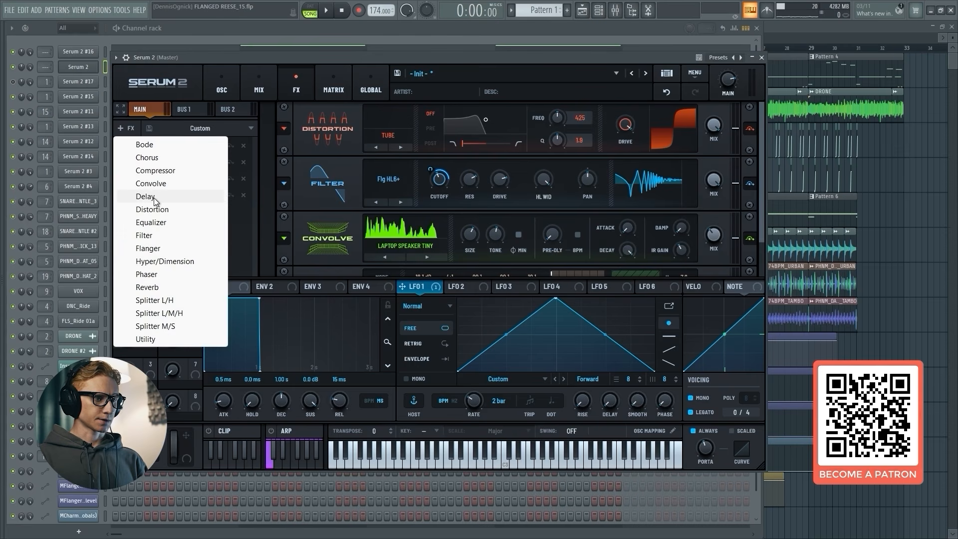
click(150, 248)
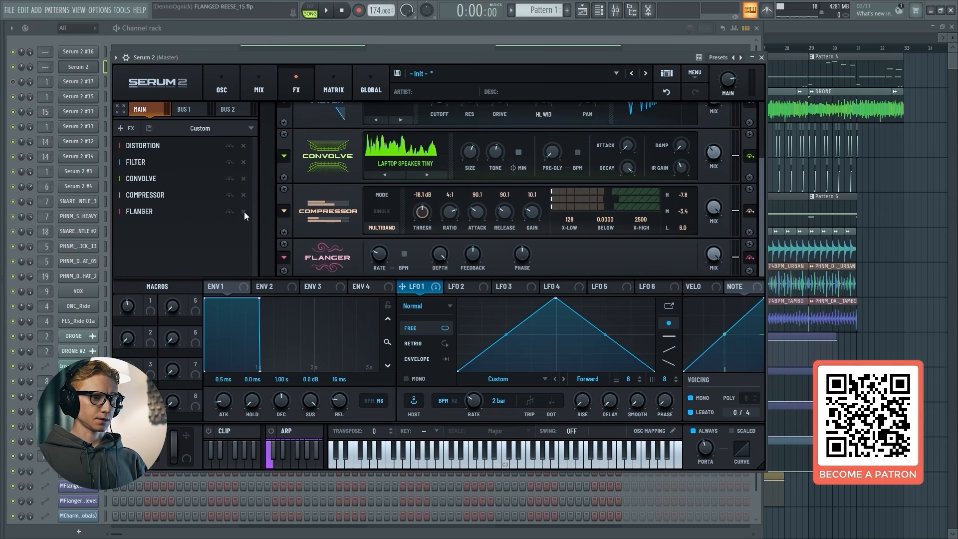
drag(716, 269, 710, 316)
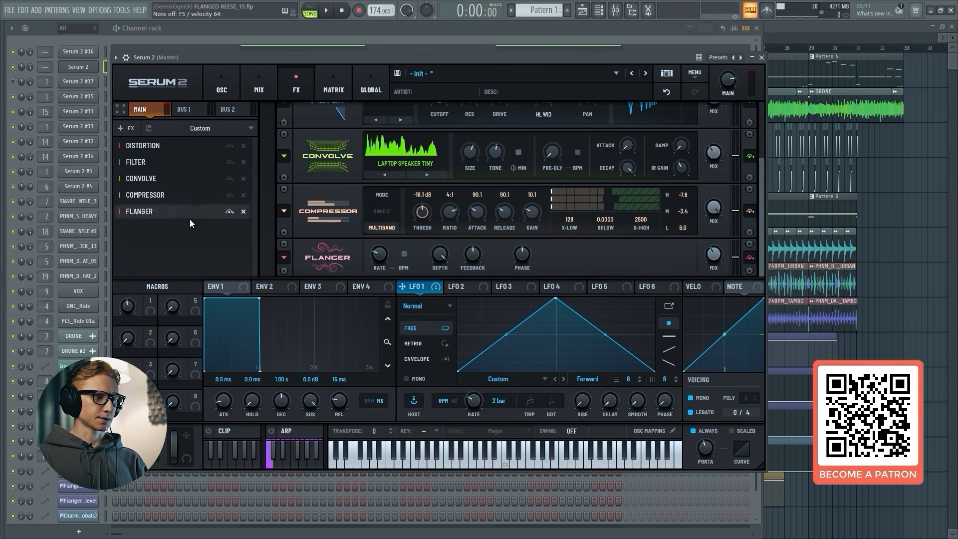
Add a phaser after the flanger and set its poles to 2.
click(126, 129)
click(153, 275)
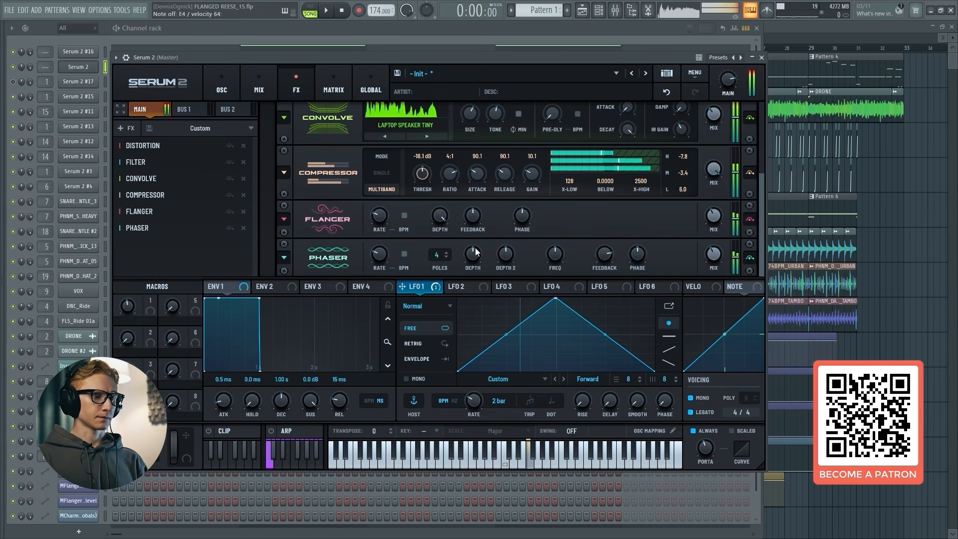
drag(438, 250, 436, 264)
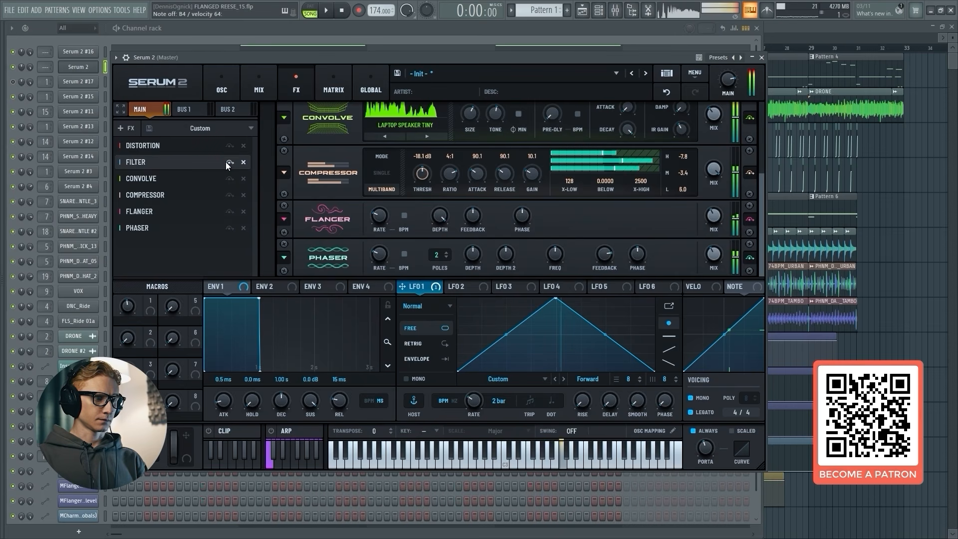
Add a second distortion after the phaser, set it to Overdrive with a stack of 3, and lower its drive.
click(212, 160)
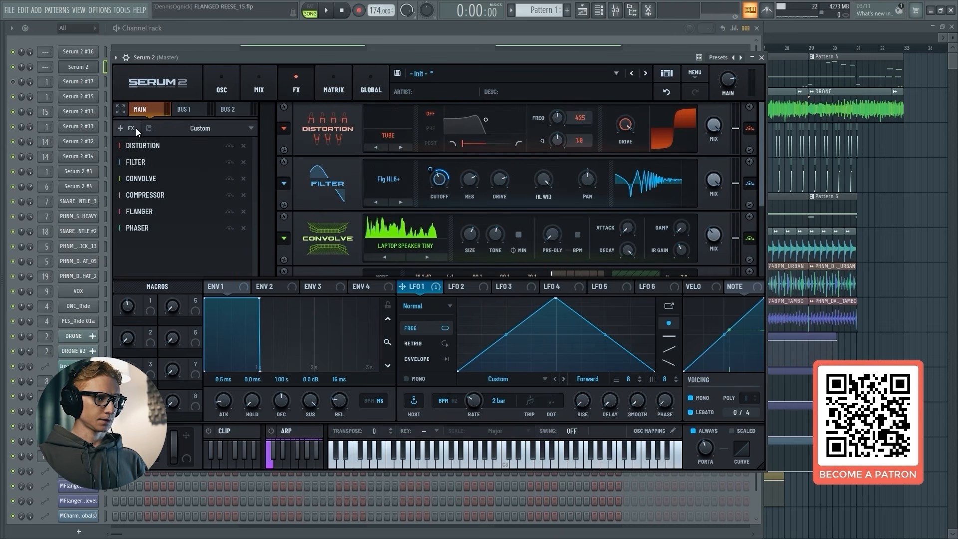
click(131, 128)
click(159, 209)
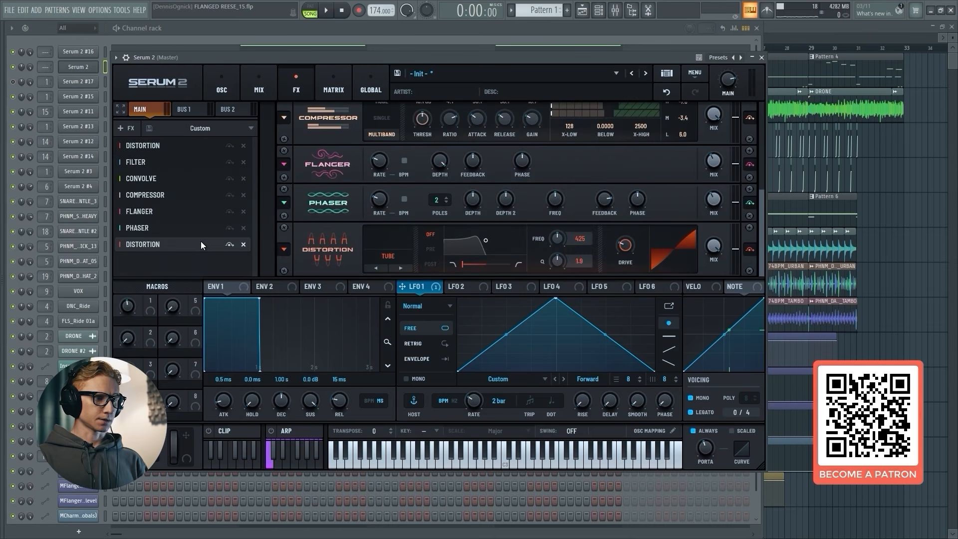
click(379, 257)
click(400, 475)
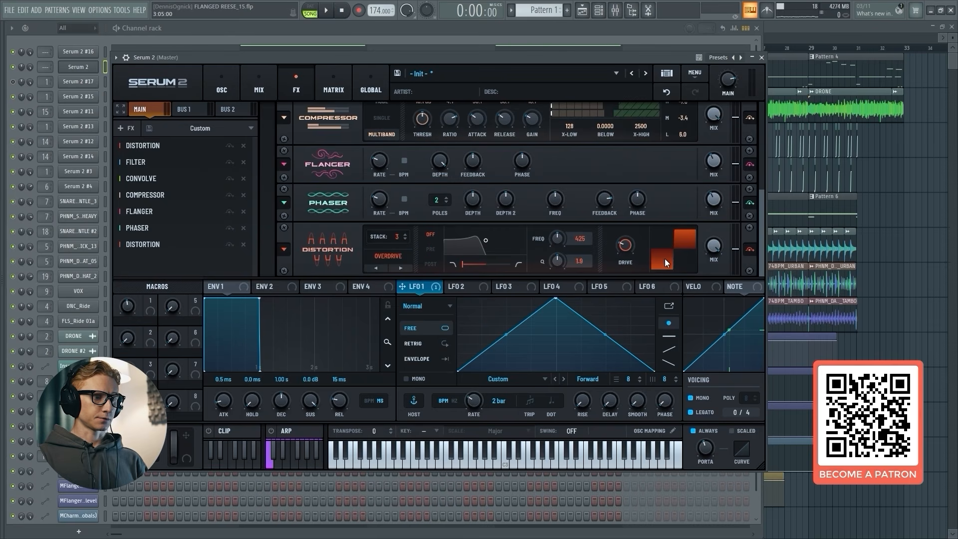
drag(631, 248, 630, 256)
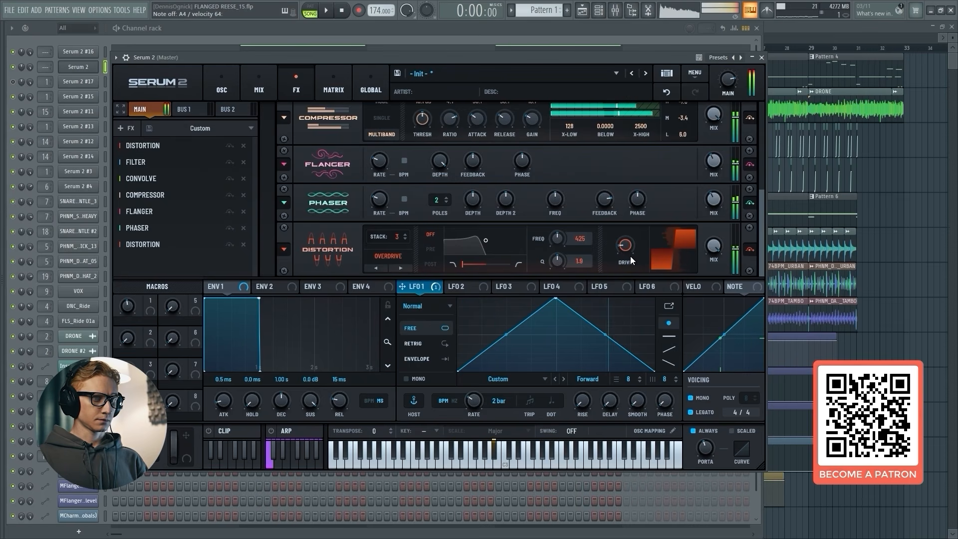
Add an equalizer and move it between the first distortion and the filter in the effects chain.
click(132, 129)
click(152, 222)
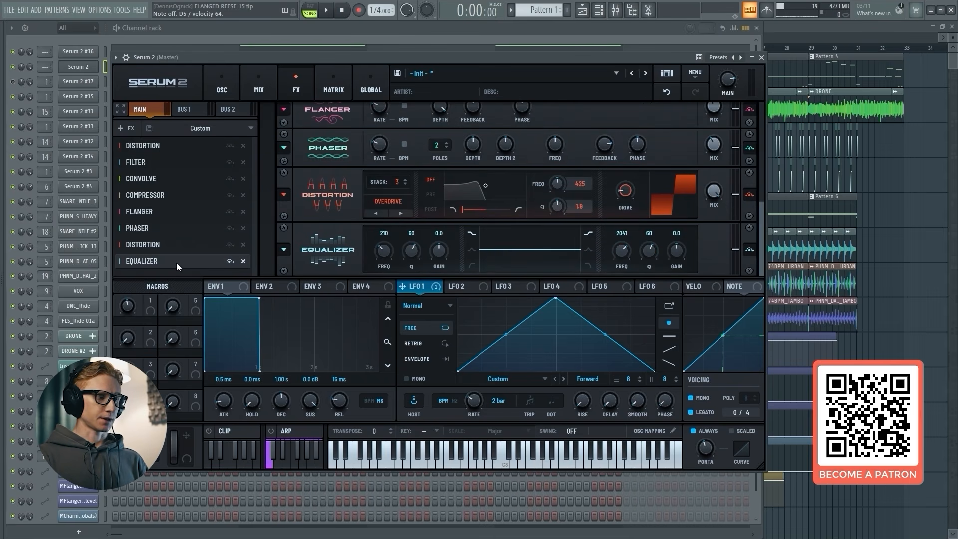
drag(176, 263, 178, 157)
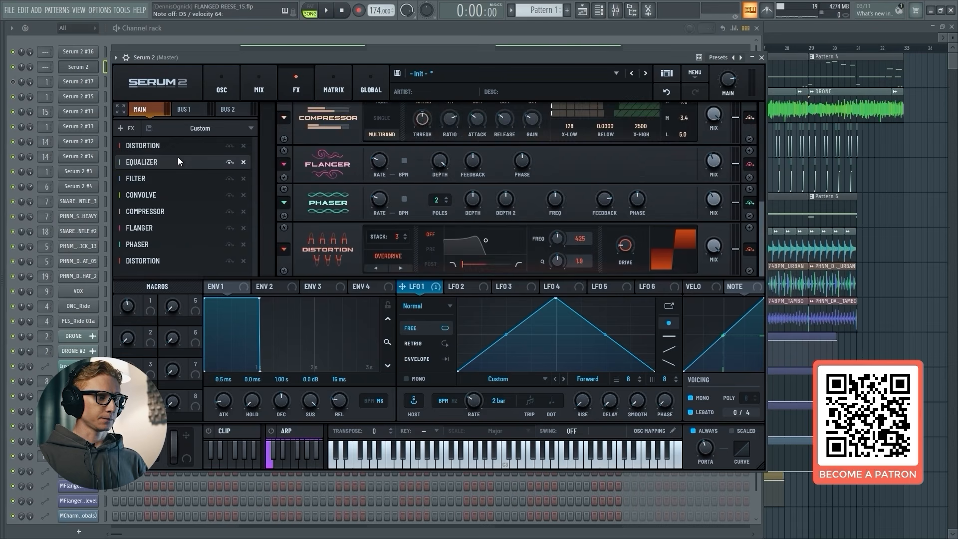
click(177, 158)
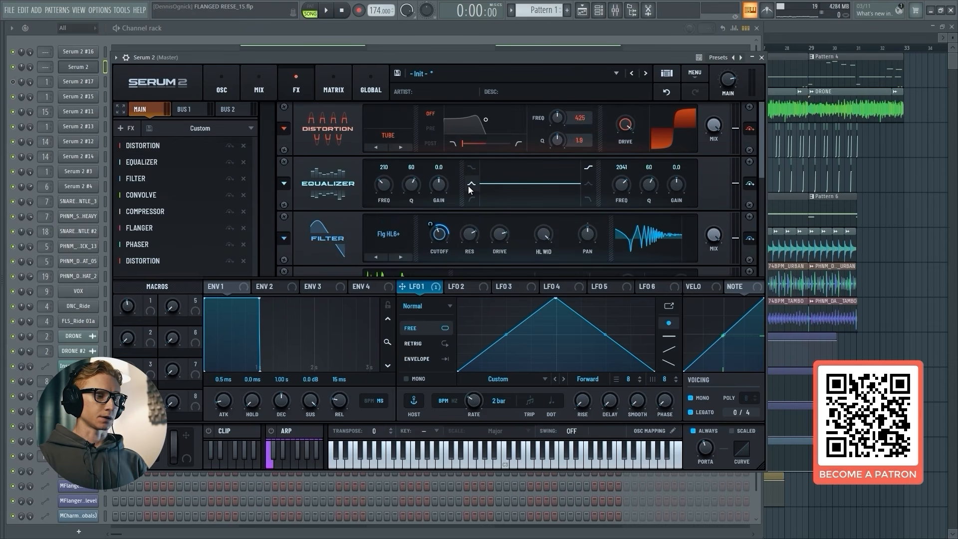
Shape the equalizer's low band into a peak at 254 Hz with Q 75 and gain 10.9 dB, and bypass the equalizer to compare.
drag(439, 170, 442, 165)
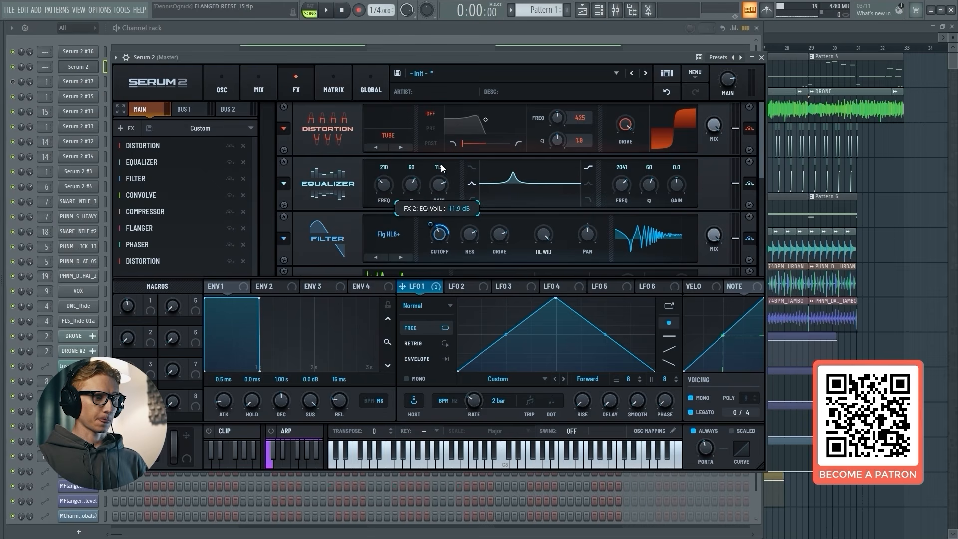
drag(383, 187, 435, 187)
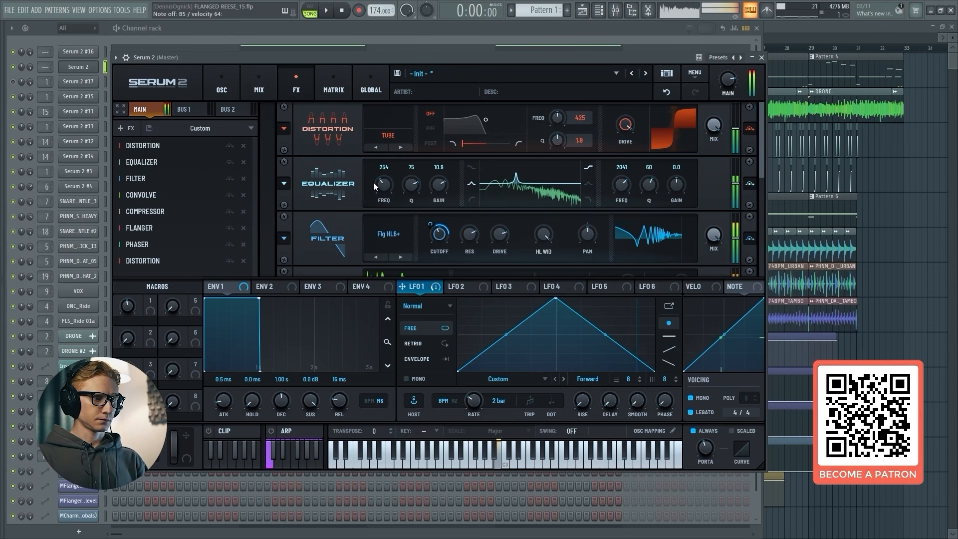
click(229, 163)
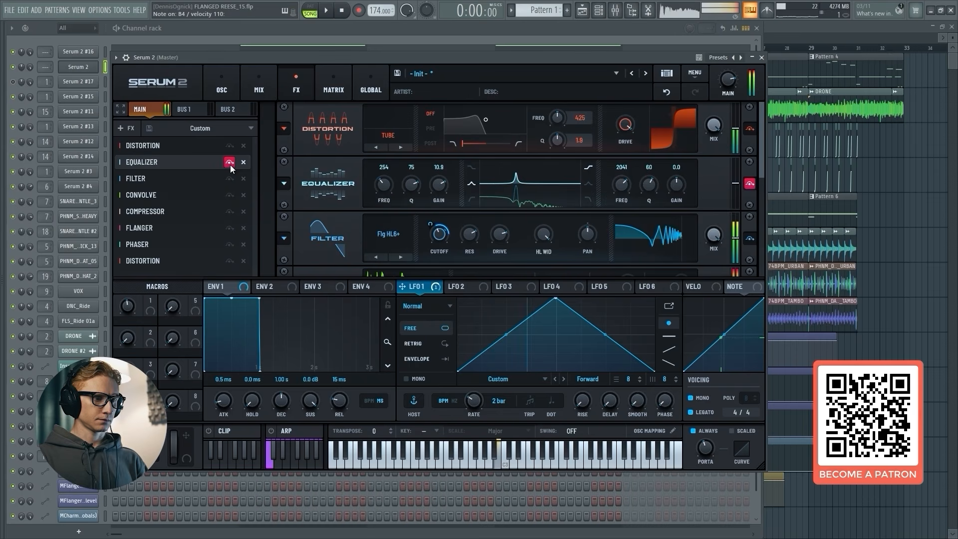
Compare the bass with and without the equalizer, leaving the equalizer enabled.
click(230, 163)
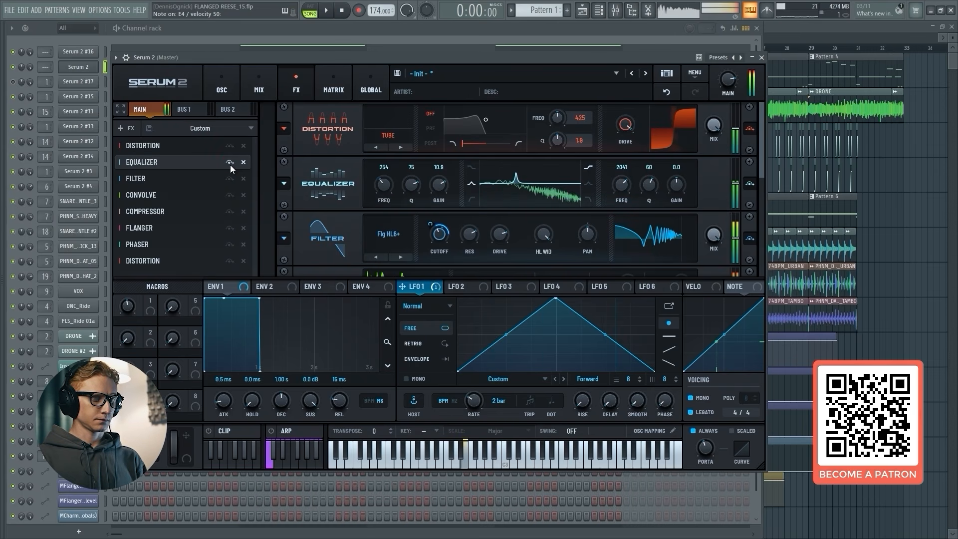
click(229, 164)
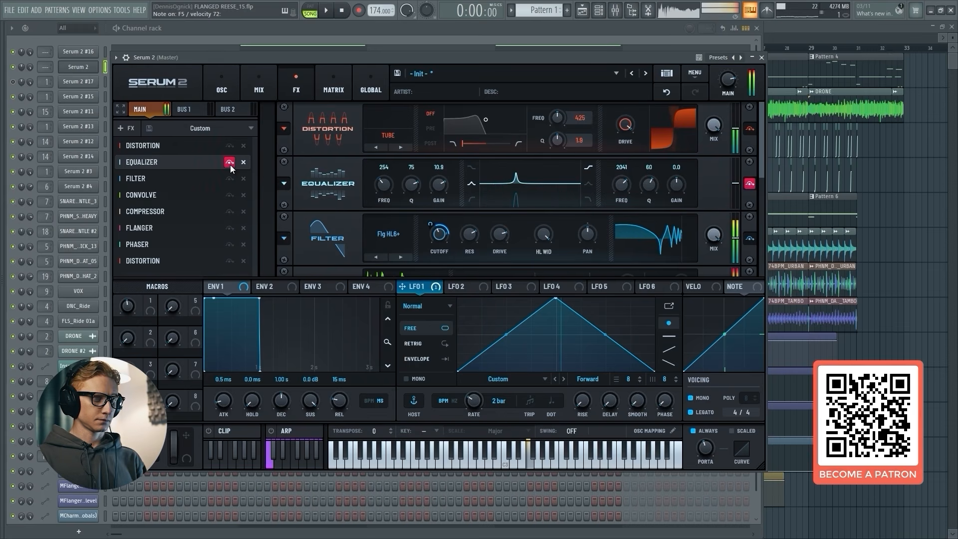
click(230, 164)
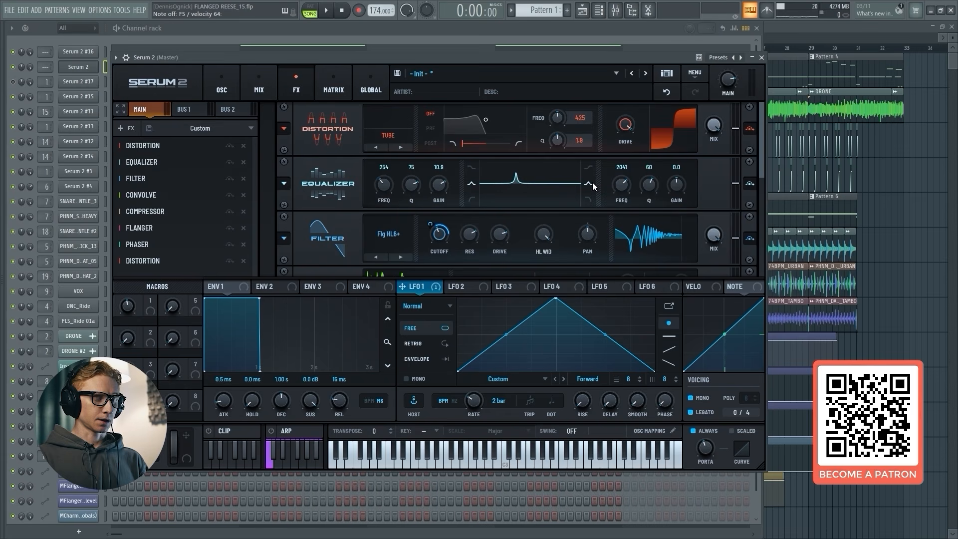
Shape the equalizer's high band into a dip at 2097 Hz with Q 50 and gain -9.0 dB.
drag(673, 185, 673, 193)
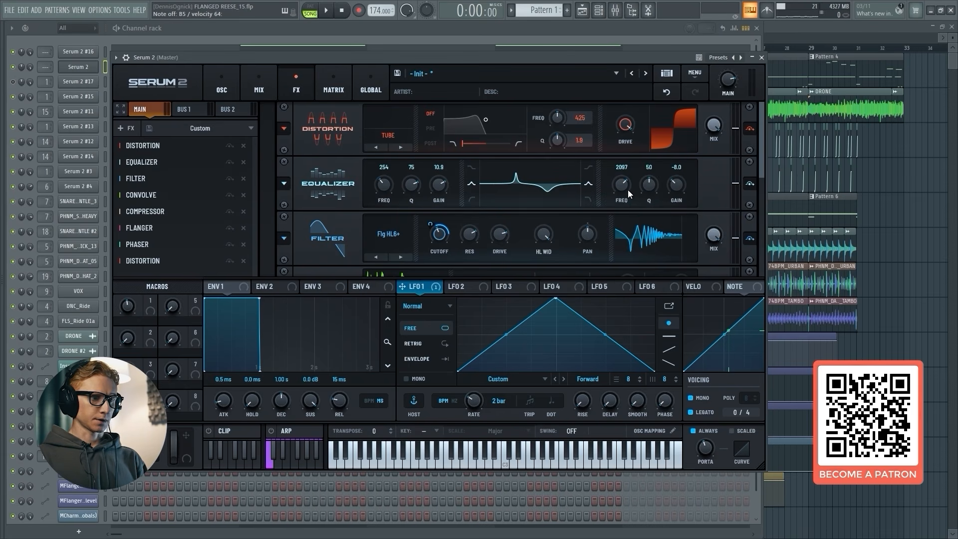
mouse_move(628, 189)
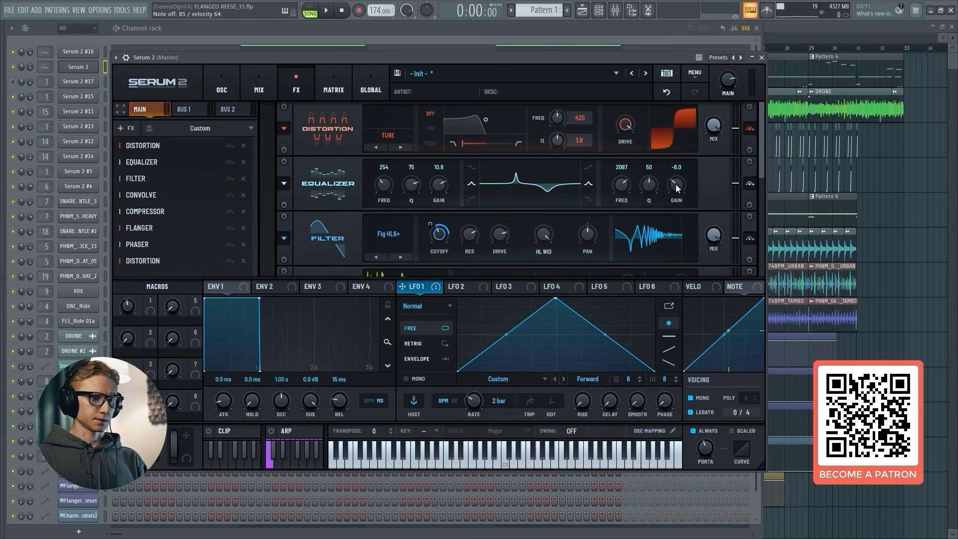
mouse_move(683, 185)
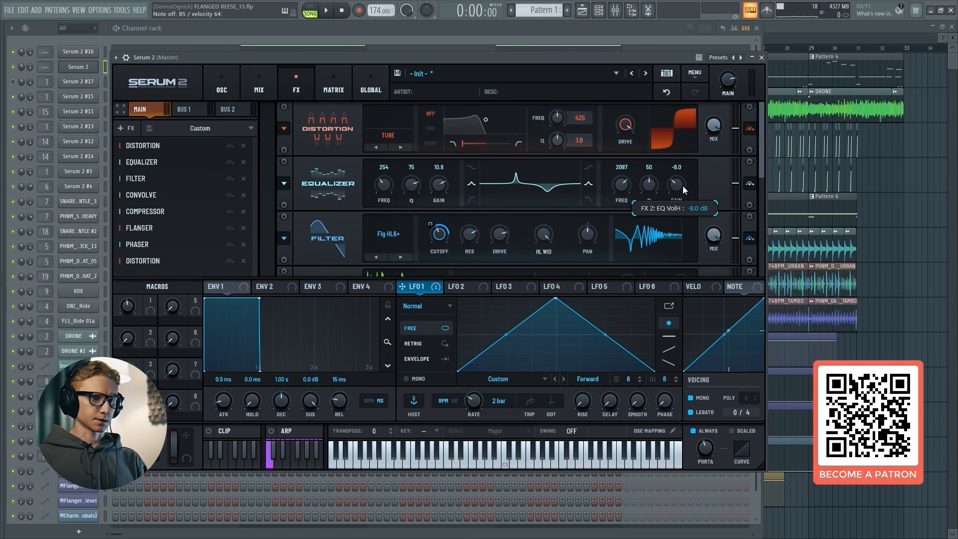
scroll(682, 186, down, 1)
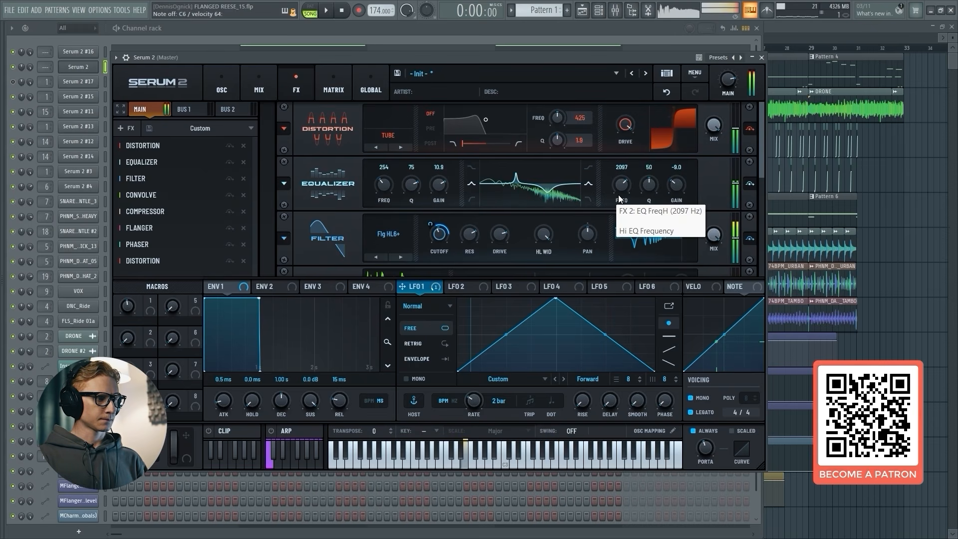
Route oscillators A and B through Filter 1 and set its type to the flange filter FPhs 12HL6+.
click(192, 258)
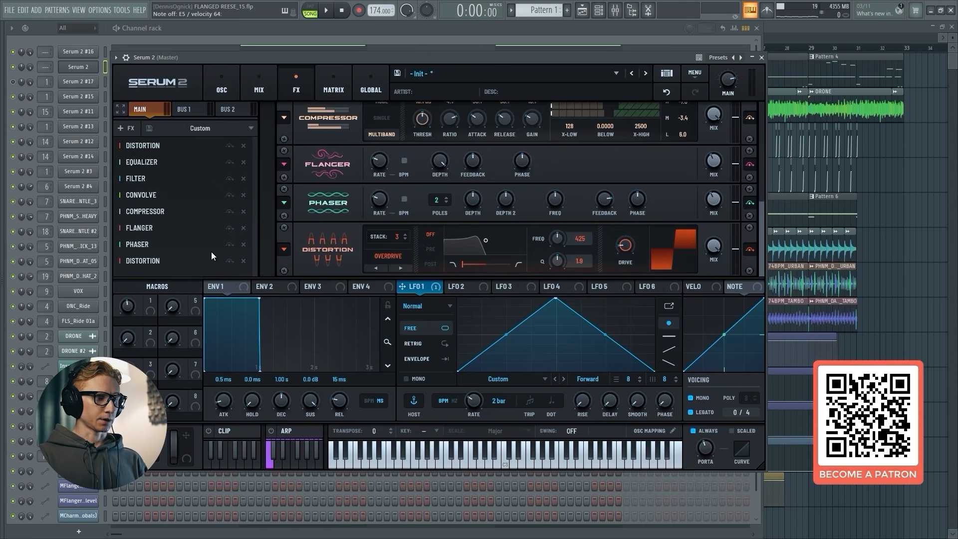
click(220, 75)
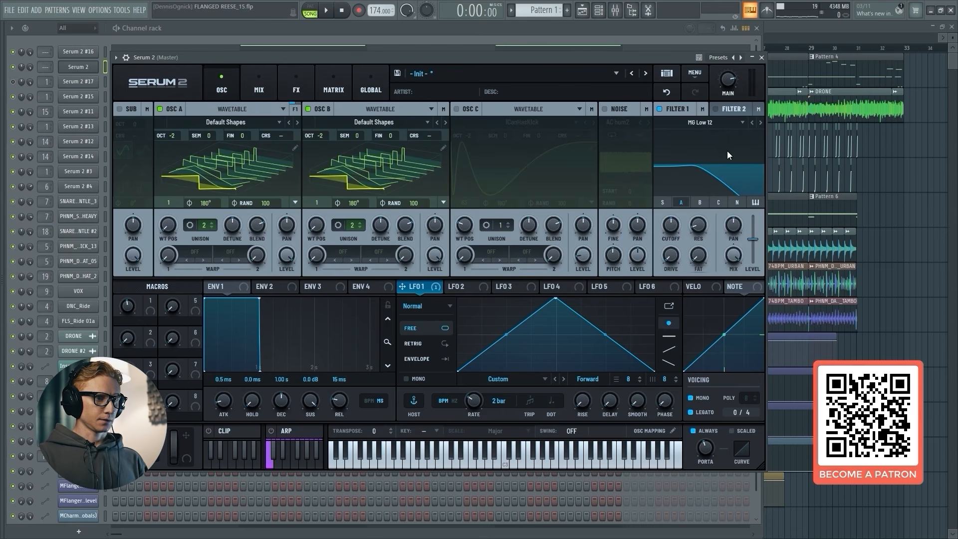
click(696, 125)
mouse_move(719, 163)
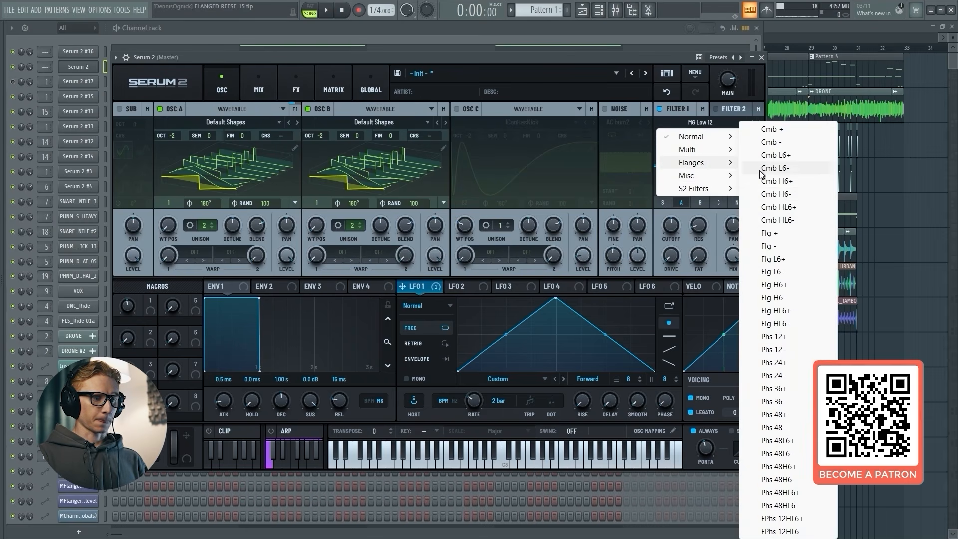
click(787, 314)
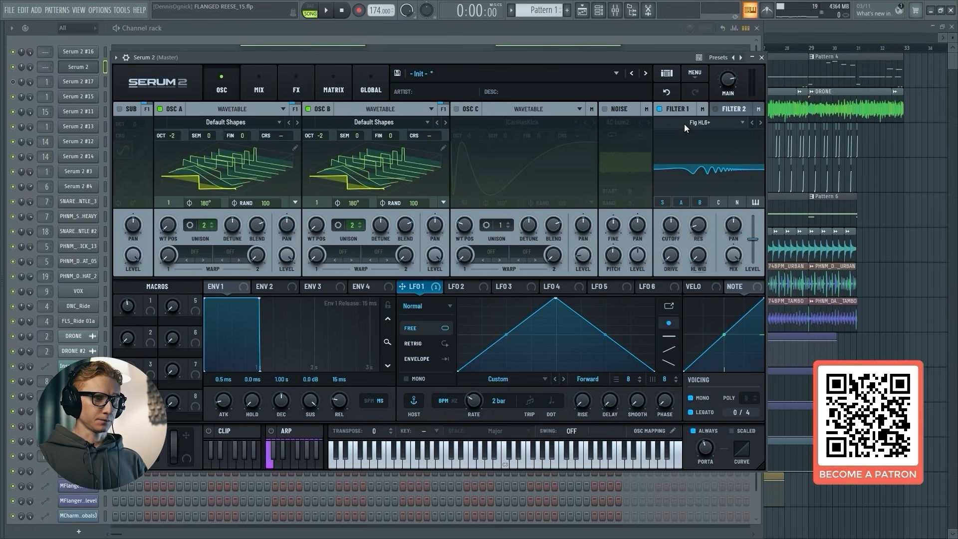
click(685, 123)
mouse_move(701, 163)
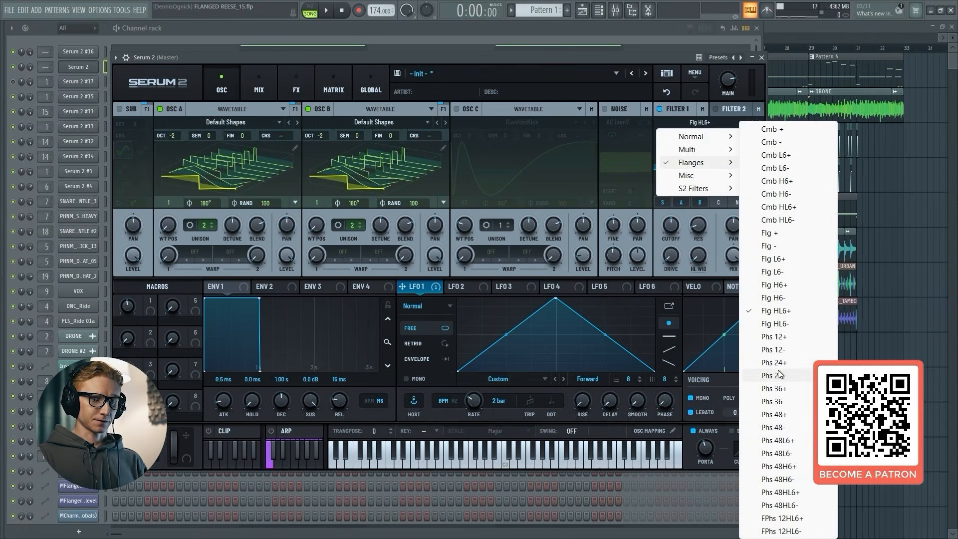
click(779, 519)
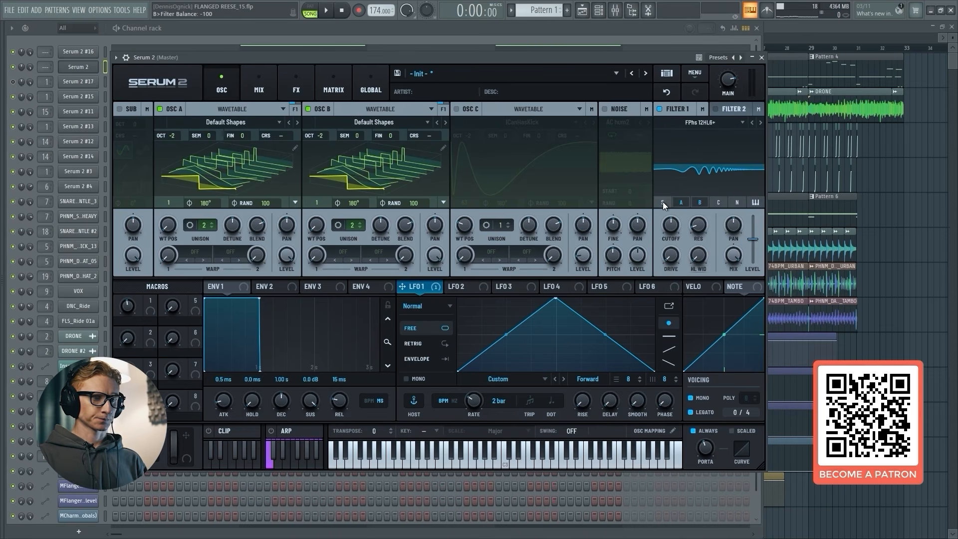
Set Filter 1's cutoff to about 1700 Hz, modulate it with LFO 1, and adjust the filter's resonance.
drag(666, 230, 671, 214)
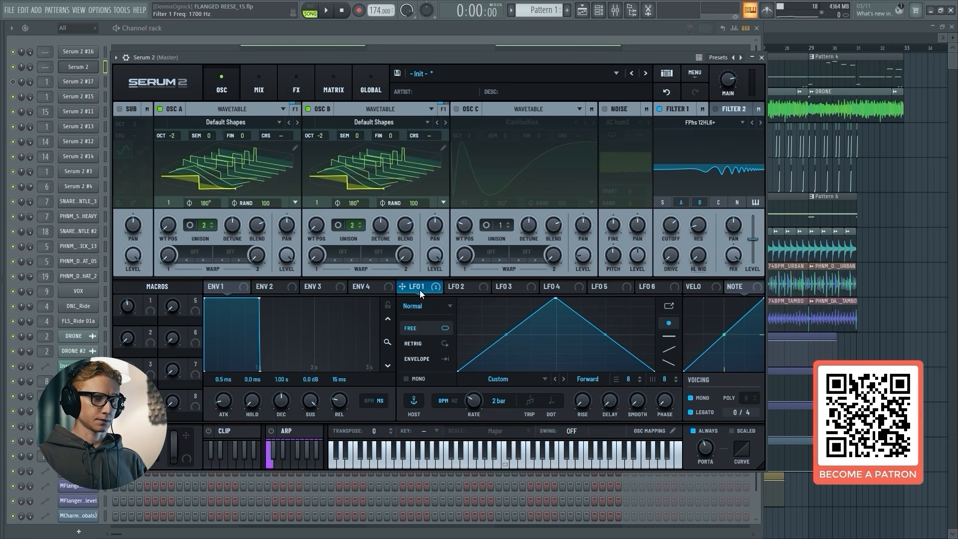
drag(420, 288, 668, 225)
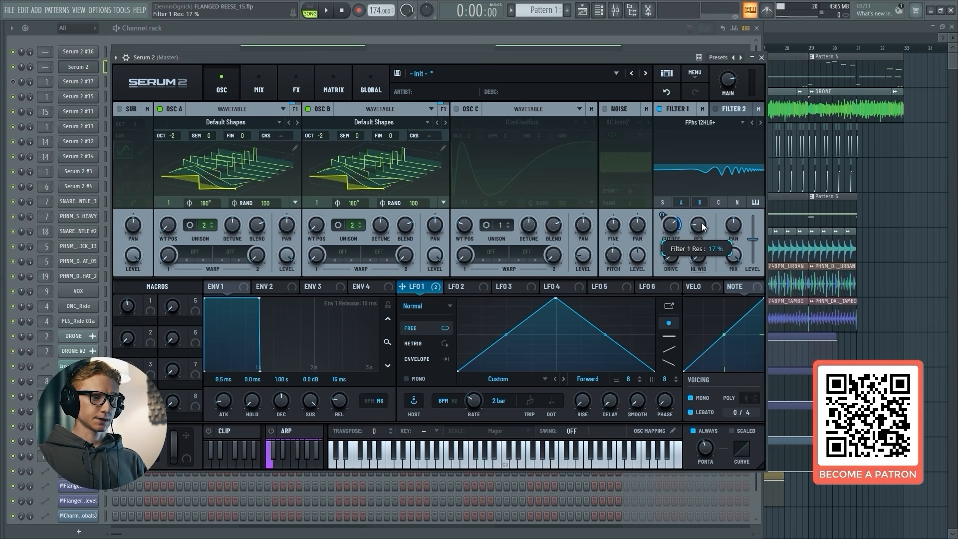
mouse_move(703, 225)
mouse_down()
mouse_move(706, 217)
mouse_move(702, 255)
mouse_move(708, 238)
mouse_up()
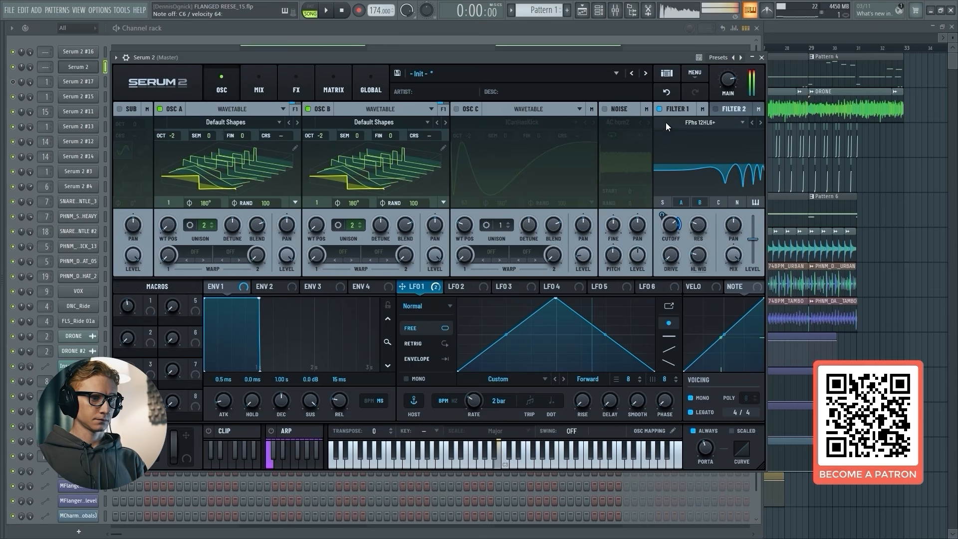
Compare the bass with Filter 1 off and on, leaving the filter enabled.
click(660, 110)
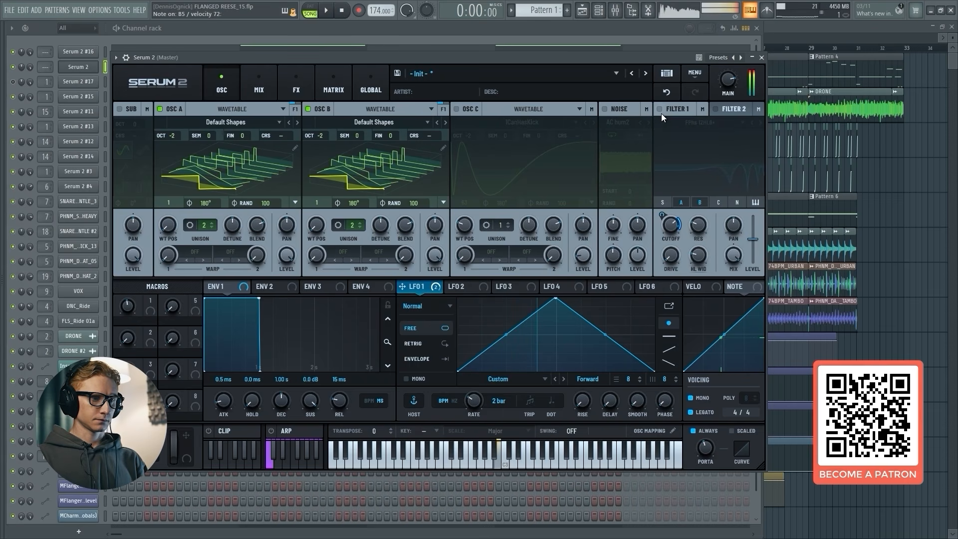
click(661, 109)
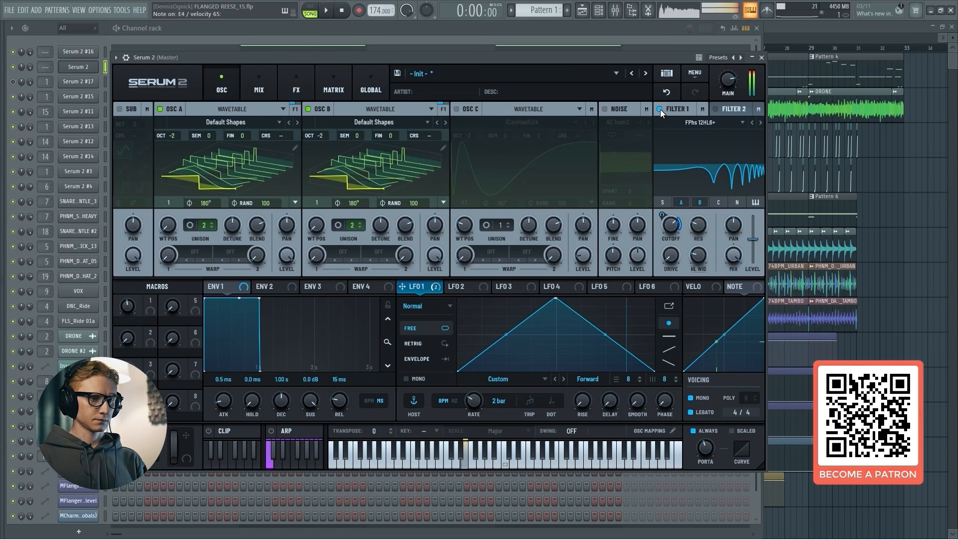
click(660, 109)
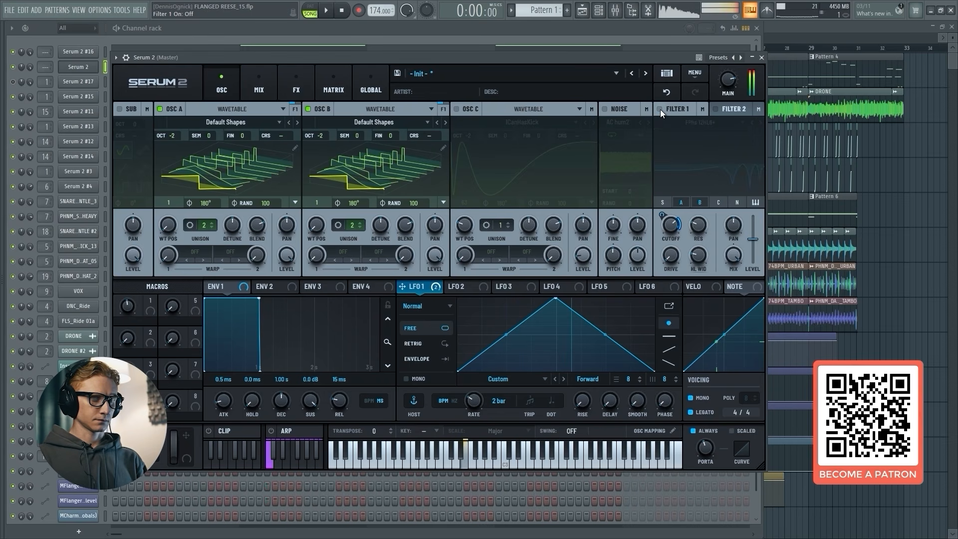
click(660, 109)
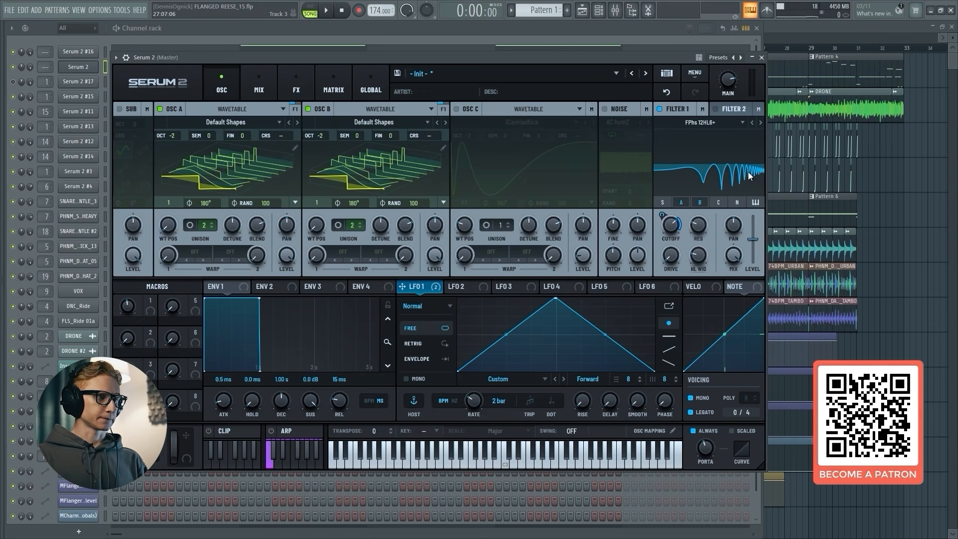
Assign LFO 2 to Main Tuning in the modulation matrix and shape it into a triangle peaking at about a third of full height.
click(335, 83)
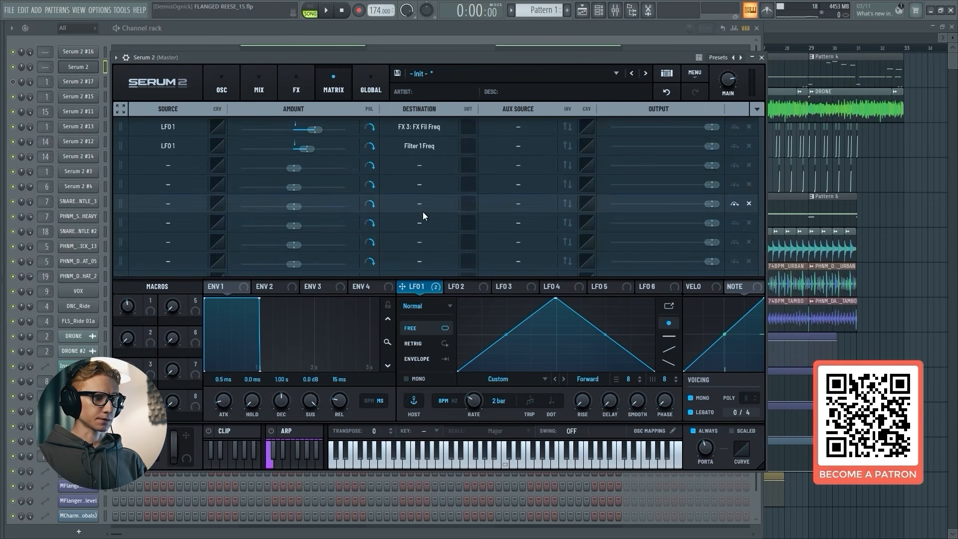
click(467, 288)
drag(552, 359, 555, 321)
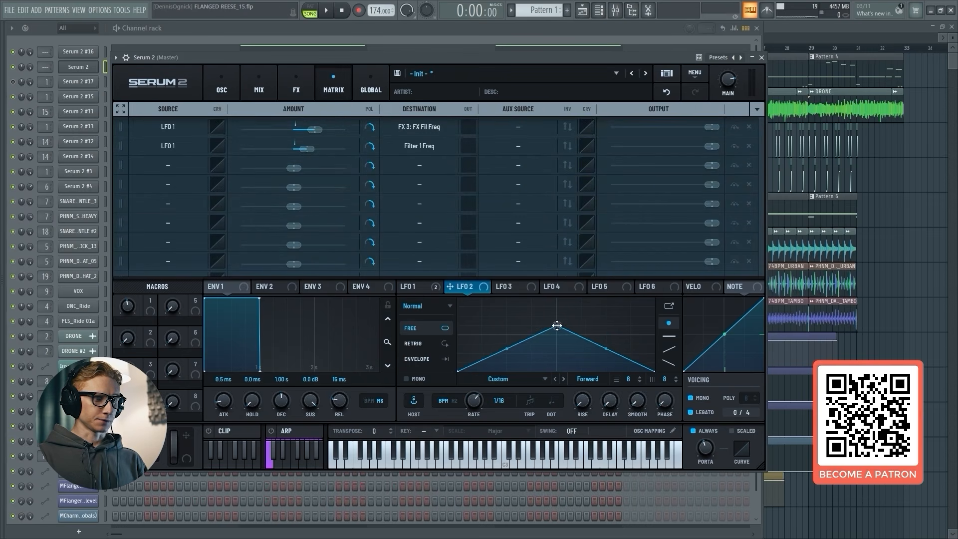
click(415, 164)
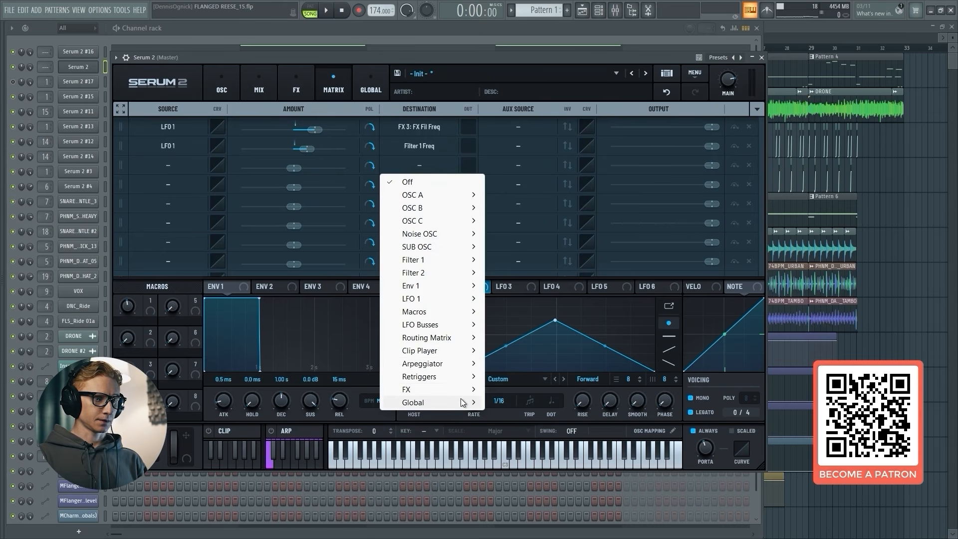
click(519, 400)
drag(449, 287, 170, 165)
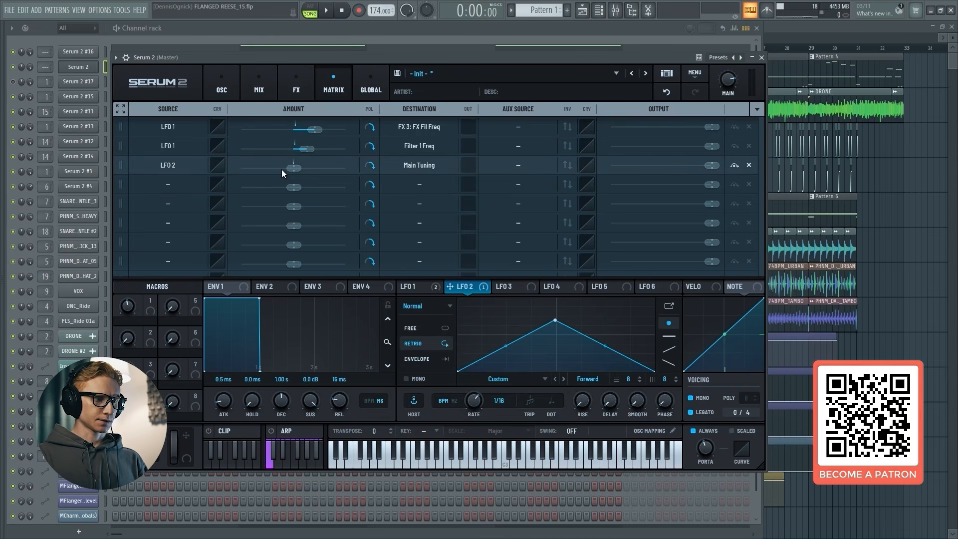
drag(555, 320, 557, 347)
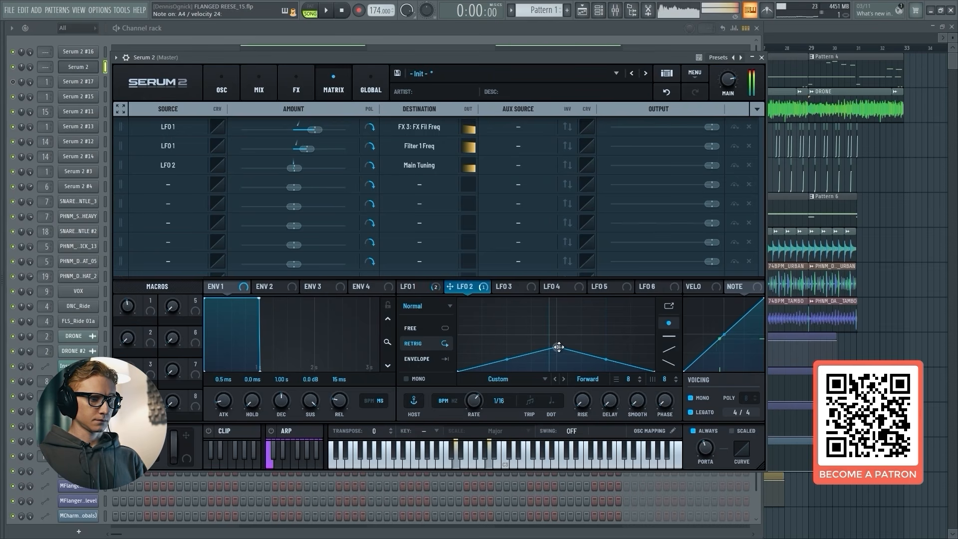
mouse_move(557, 347)
mouse_down()
mouse_move(557, 301)
mouse_move(557, 348)
mouse_up()
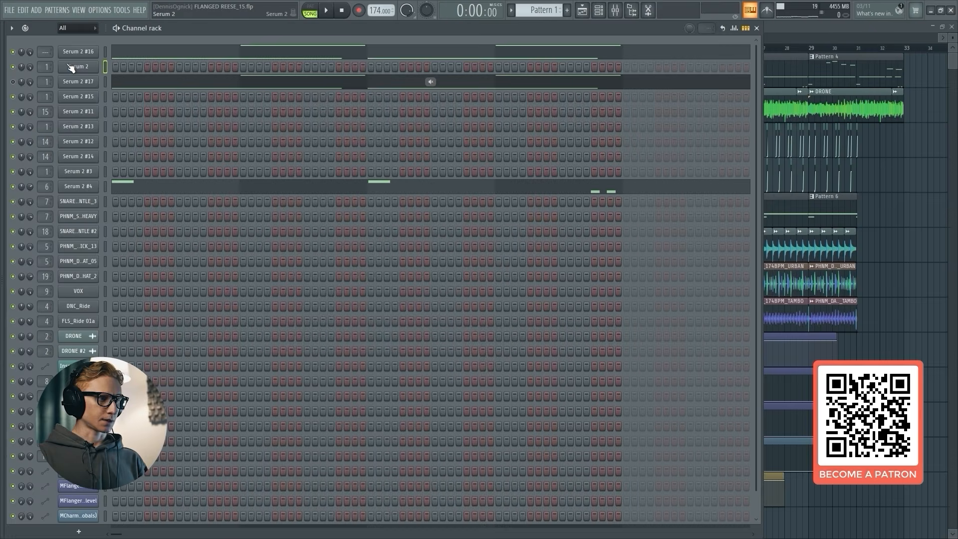
Close the Serum 2 window, route its channel to mixer insert 1, and show the mixer.
click(77, 66)
click(77, 67)
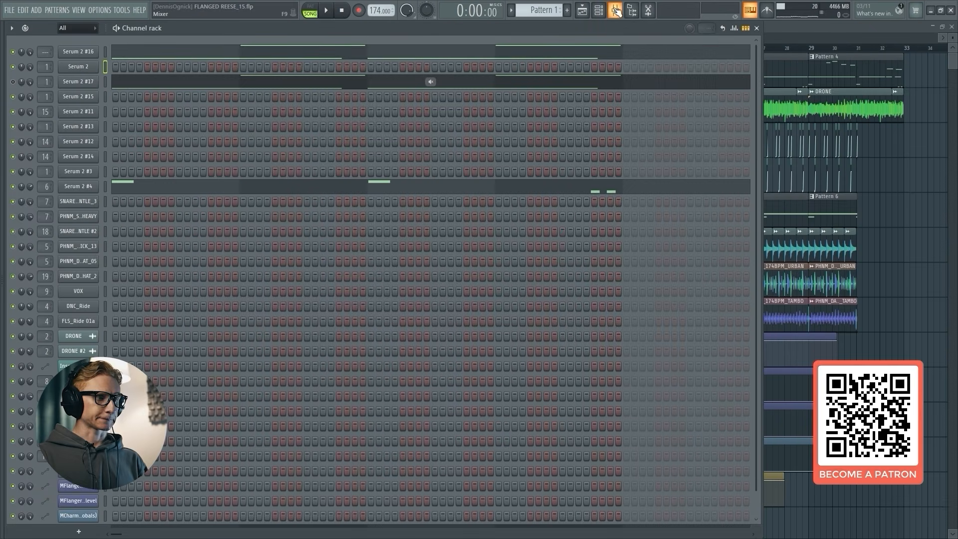
key(F9)
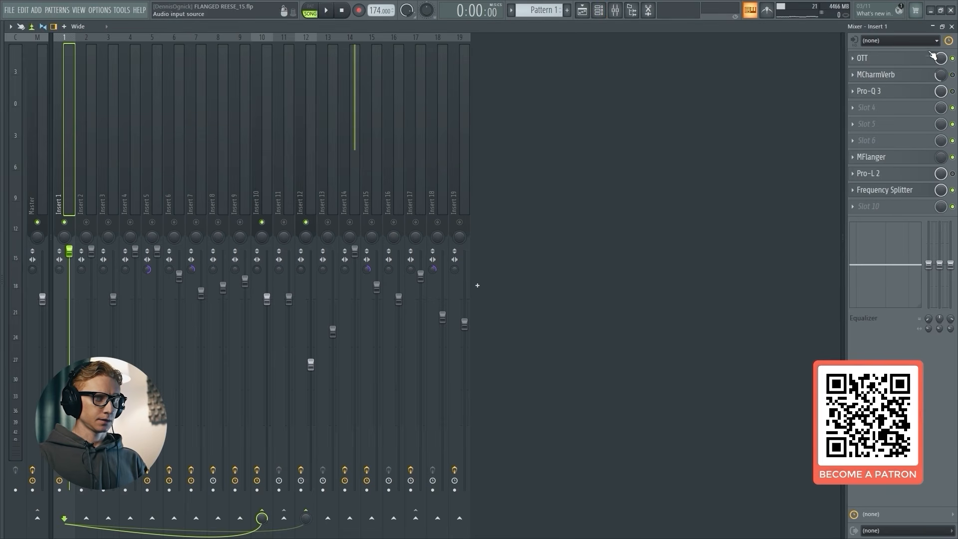
Check the OTT settings on insert 1, and enable the MCharmVerb reverb and review its settings.
click(932, 54)
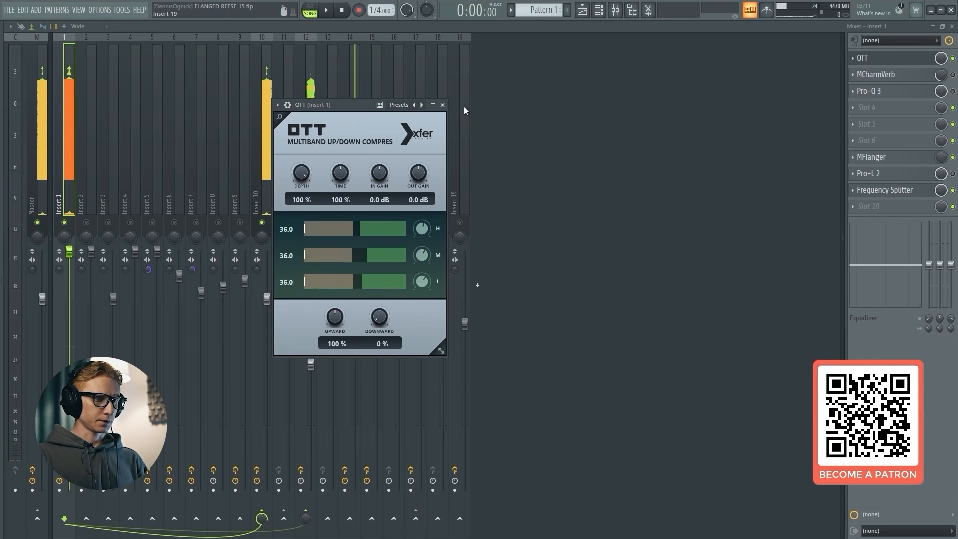
click(893, 58)
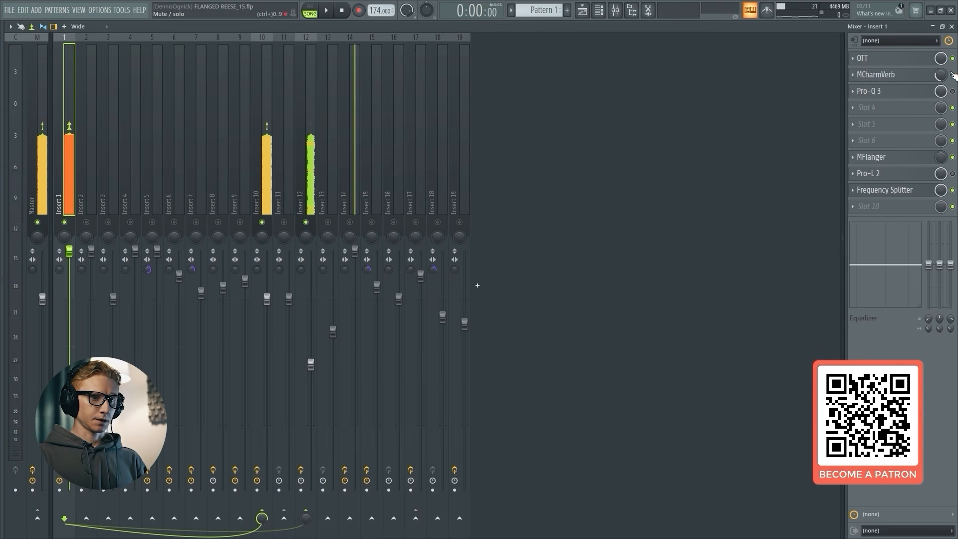
click(909, 75)
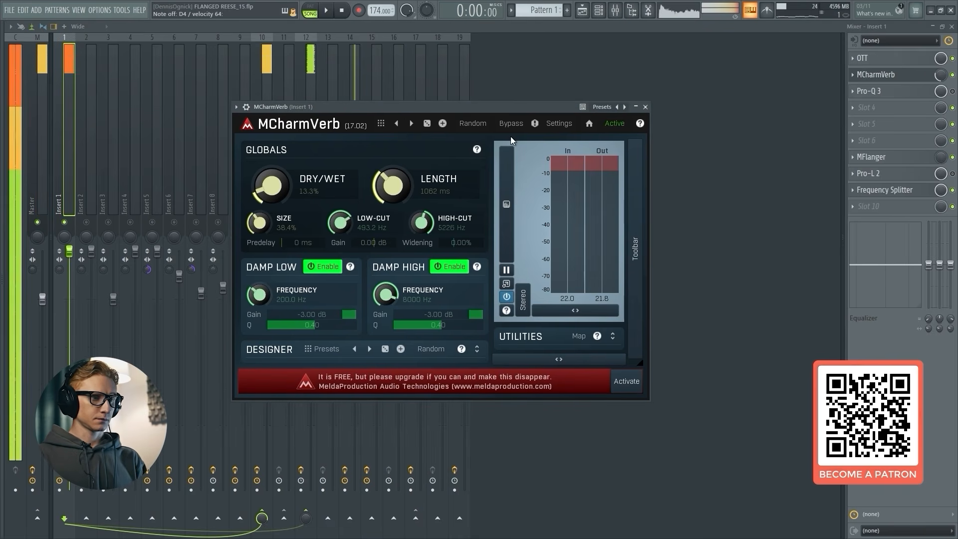
click(915, 76)
Enable Pro-Q 3 on insert 1, compare the sound with and without it, and inspect its bell cut near 4.4 kHz.
click(871, 94)
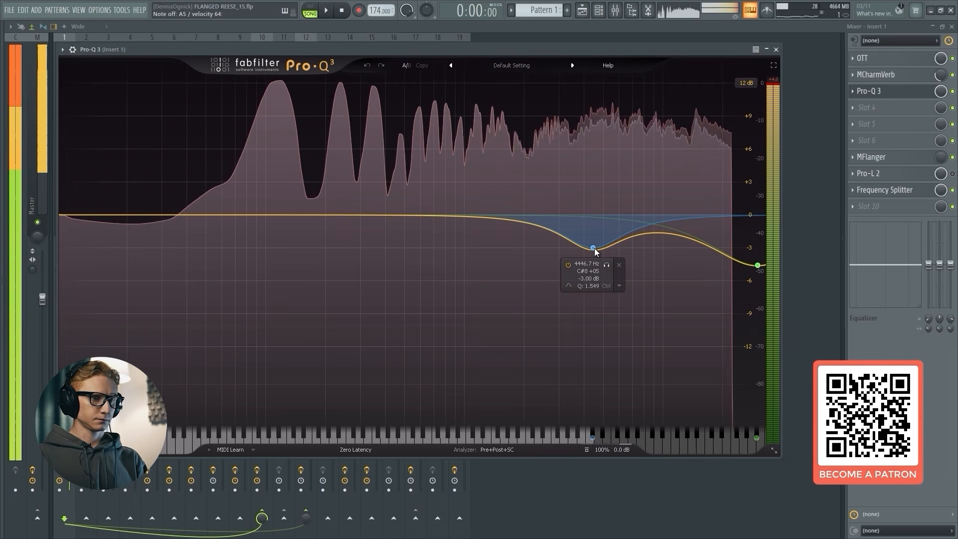
click(878, 91)
click(953, 91)
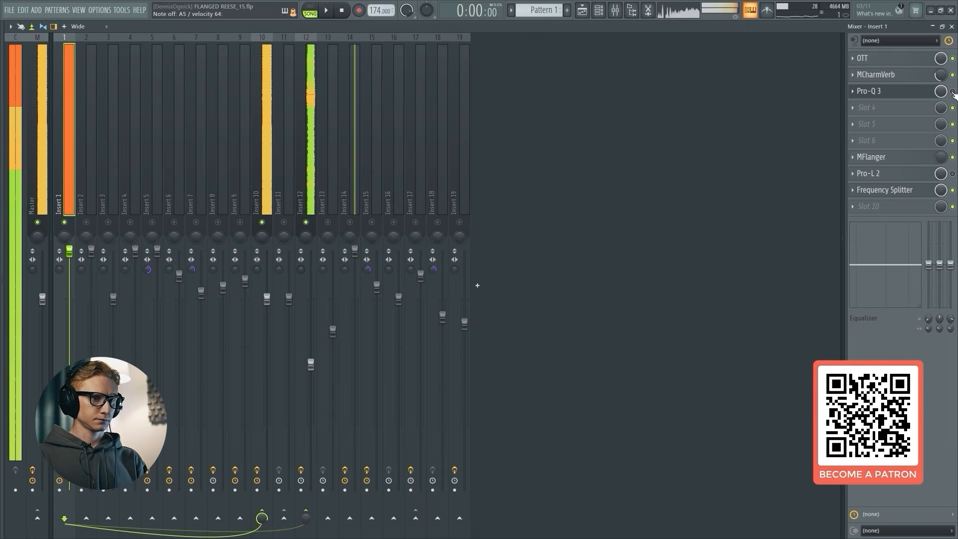
click(871, 92)
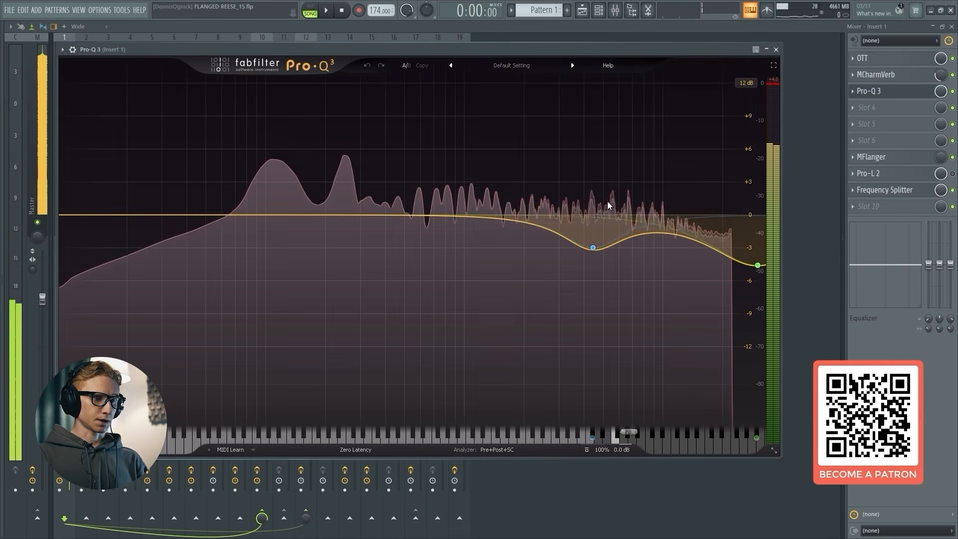
click(592, 247)
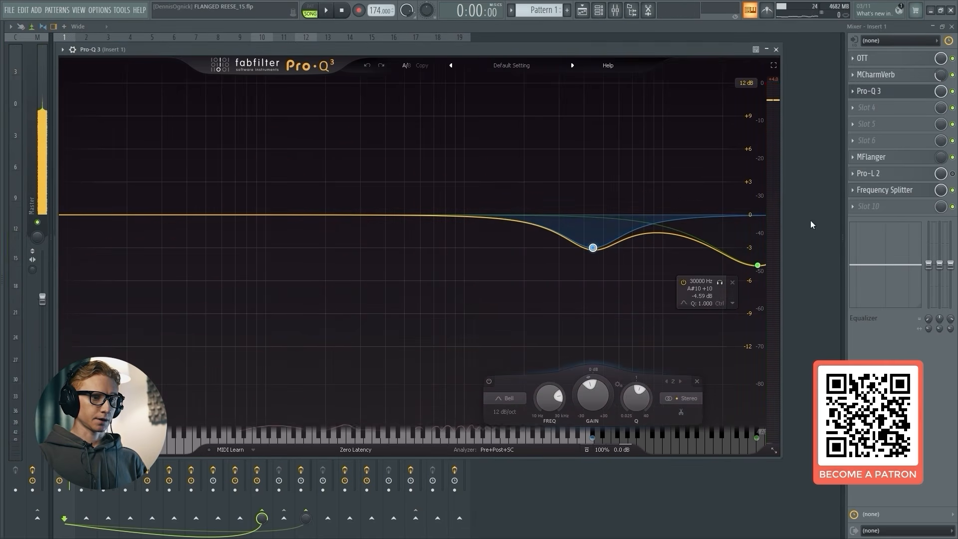
Close Pro-Q 3, enable the Pro-L 2 limiter on insert 1, and review how strongly it limits the bass.
click(871, 91)
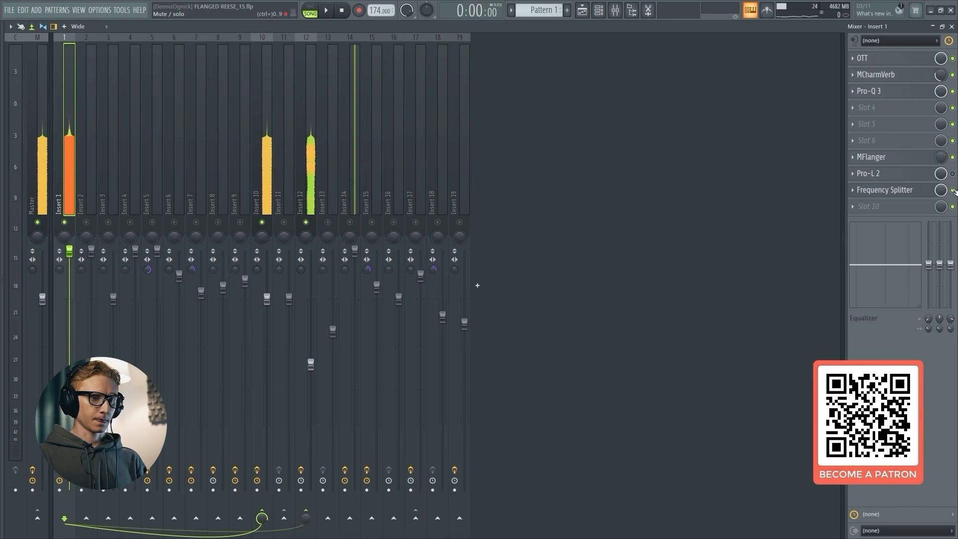
click(913, 175)
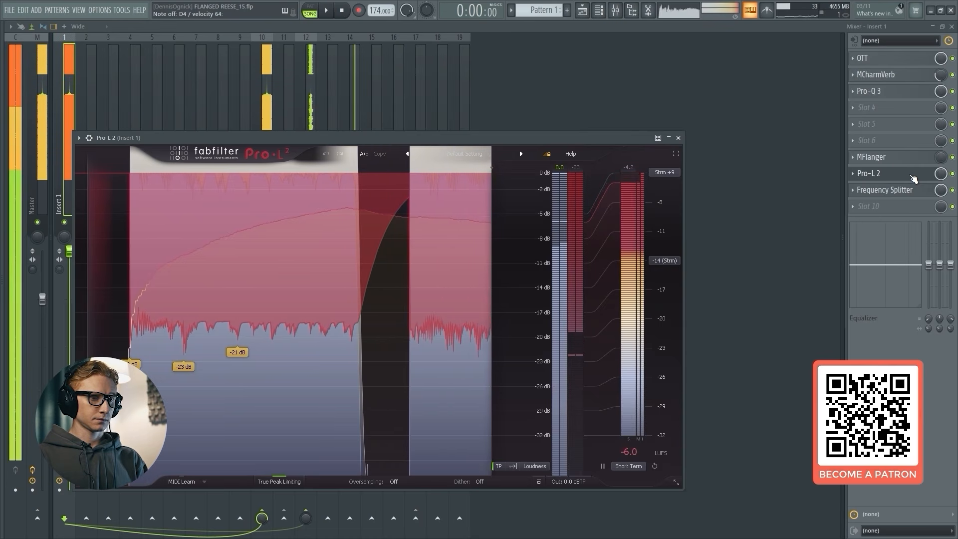
click(912, 176)
click(914, 179)
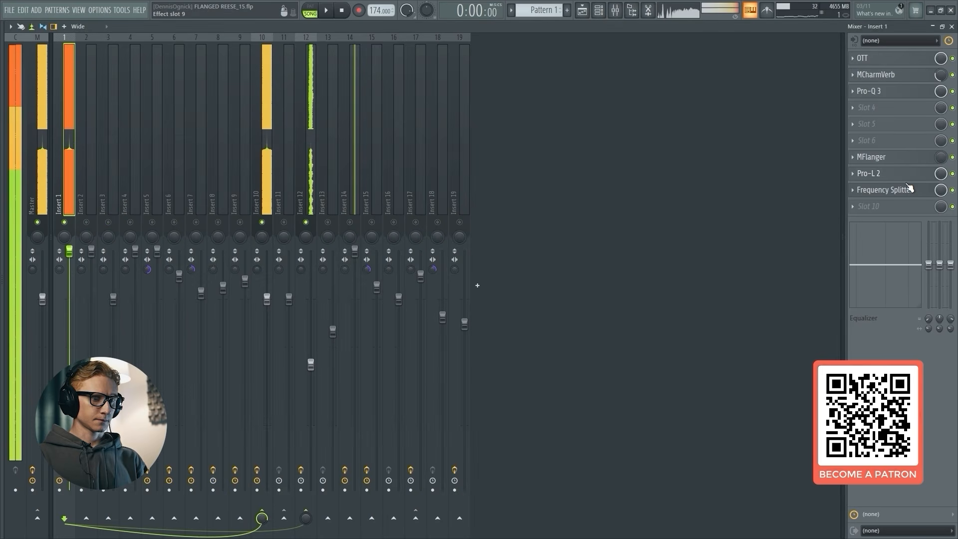
Compare the sound with insert 12 muted and active, glance at insert 1's Frequency Splitter, and select insert 12.
click(306, 223)
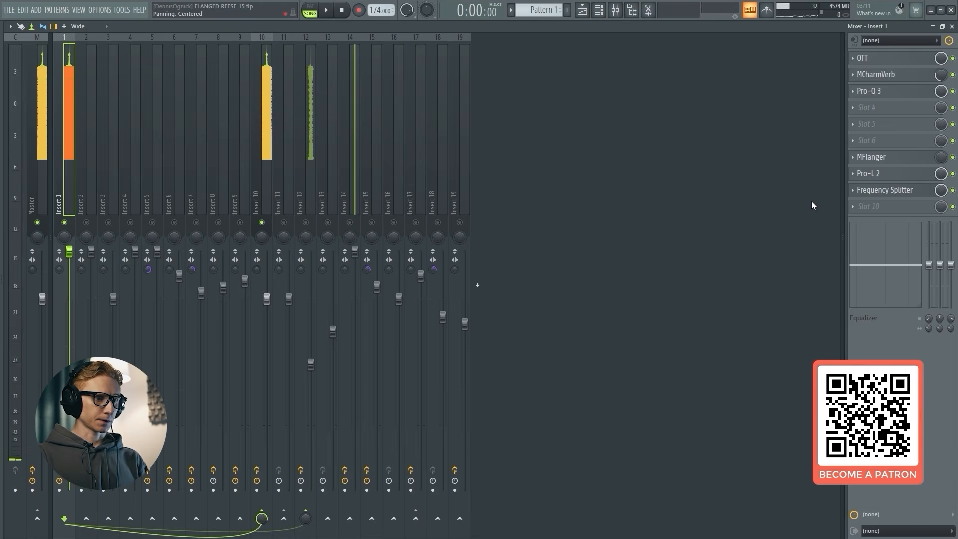
click(889, 190)
key(Escape)
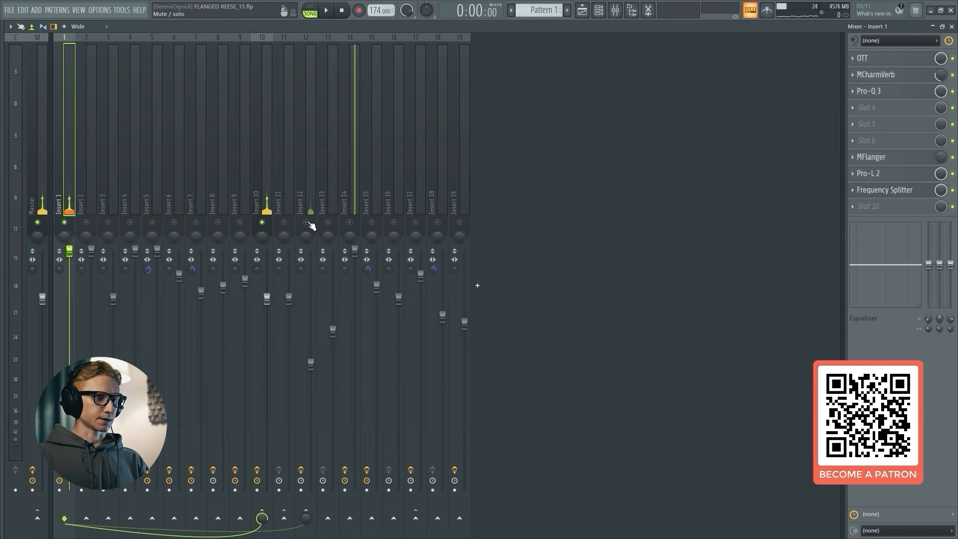
click(310, 194)
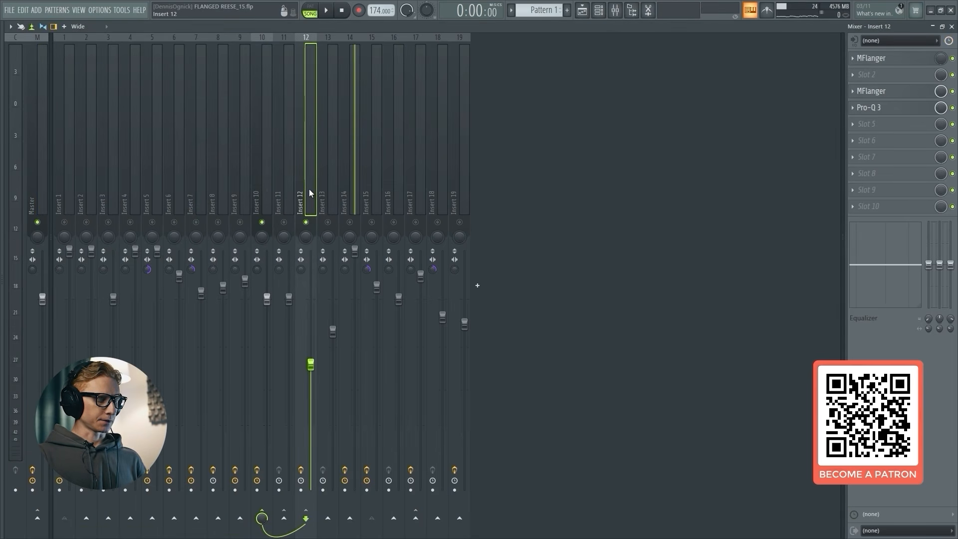
click(326, 11)
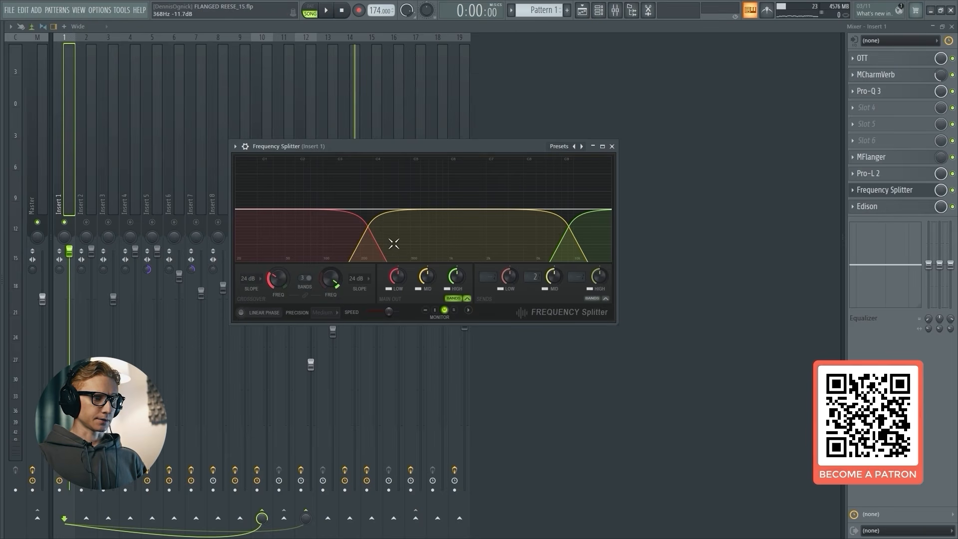
Examine the routing options from insert 1 to insert 12 and the Frequency Splitter's band and send settings.
click(64, 127)
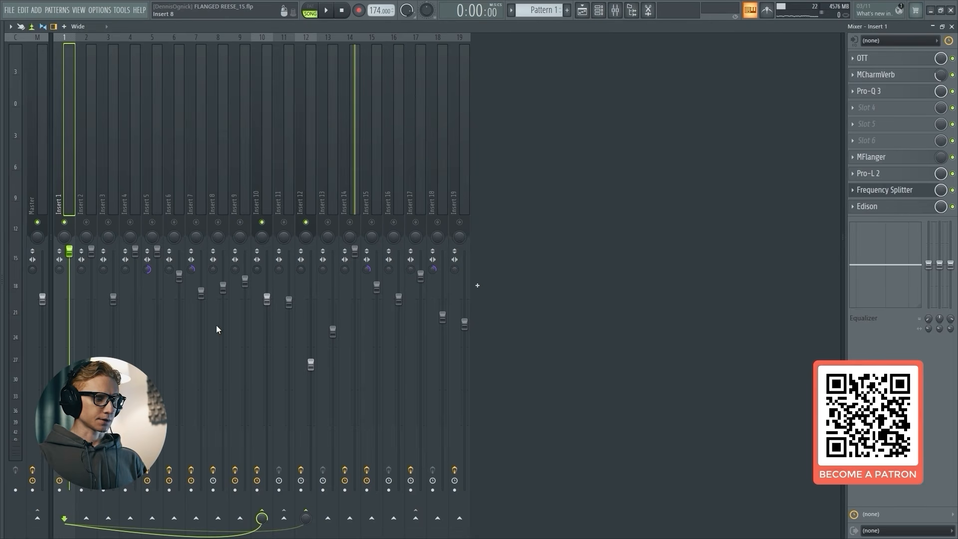
right_click(307, 513)
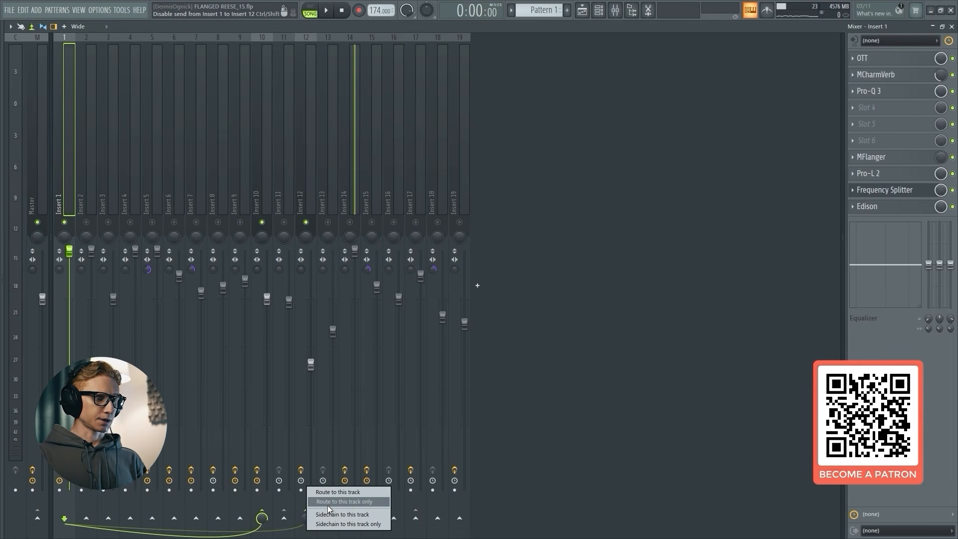
click(904, 190)
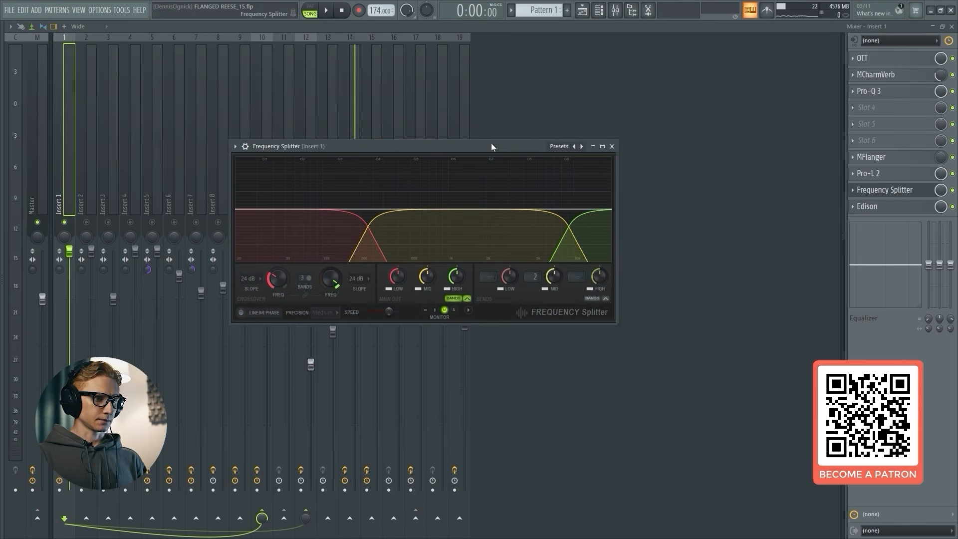
drag(492, 147, 608, 135)
click(728, 135)
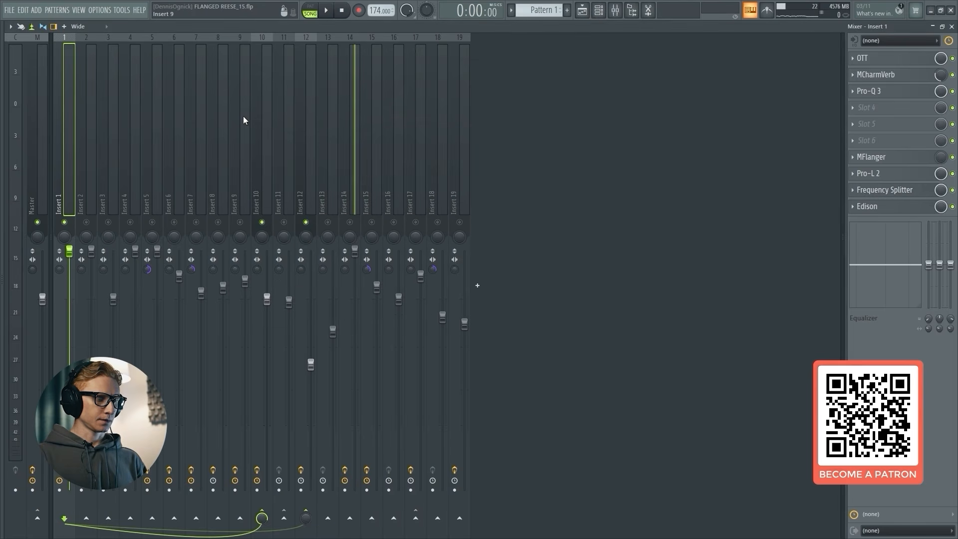
Bypass the second MFlanger and Pro-Q 3 on insert 12, re-enable them one by one, and review their settings.
click(308, 136)
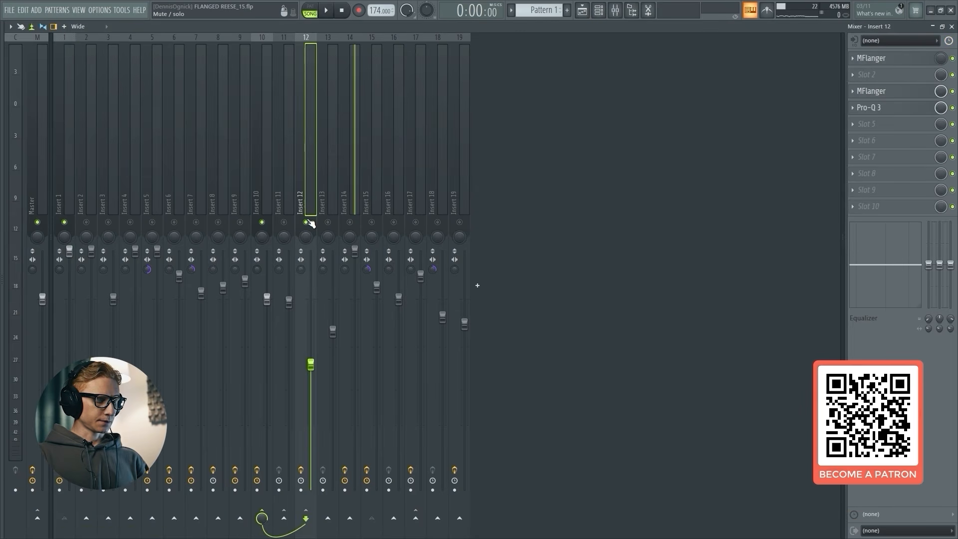
click(953, 108)
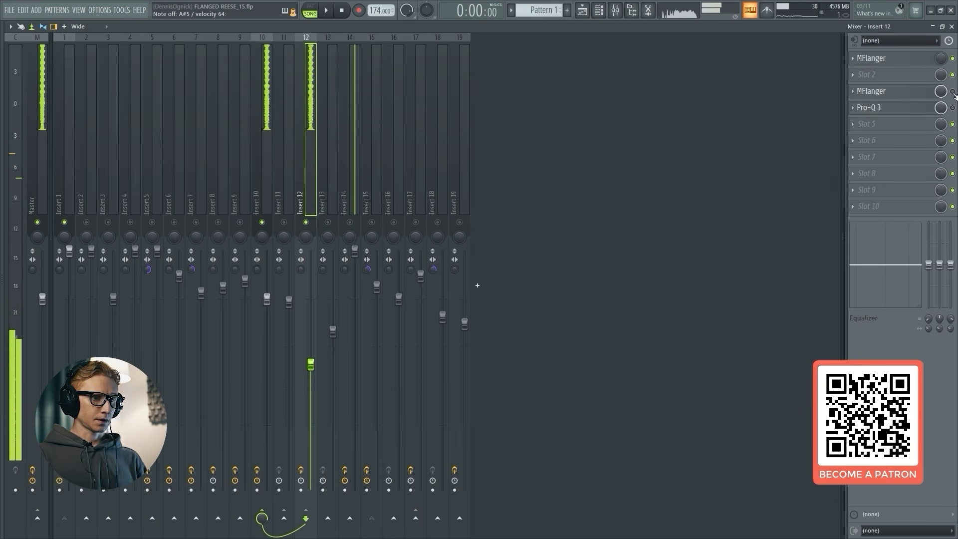
click(953, 92)
click(909, 94)
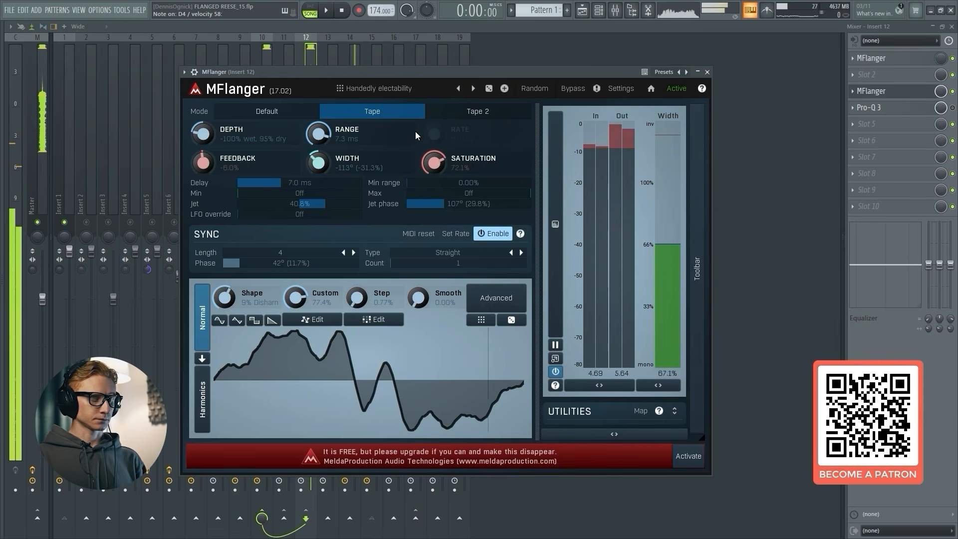
click(877, 91)
click(878, 108)
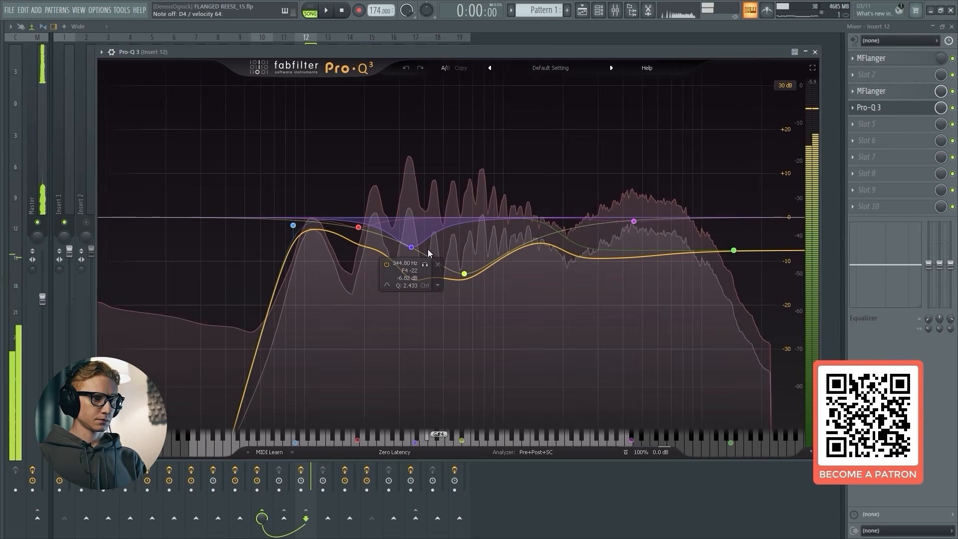
click(890, 108)
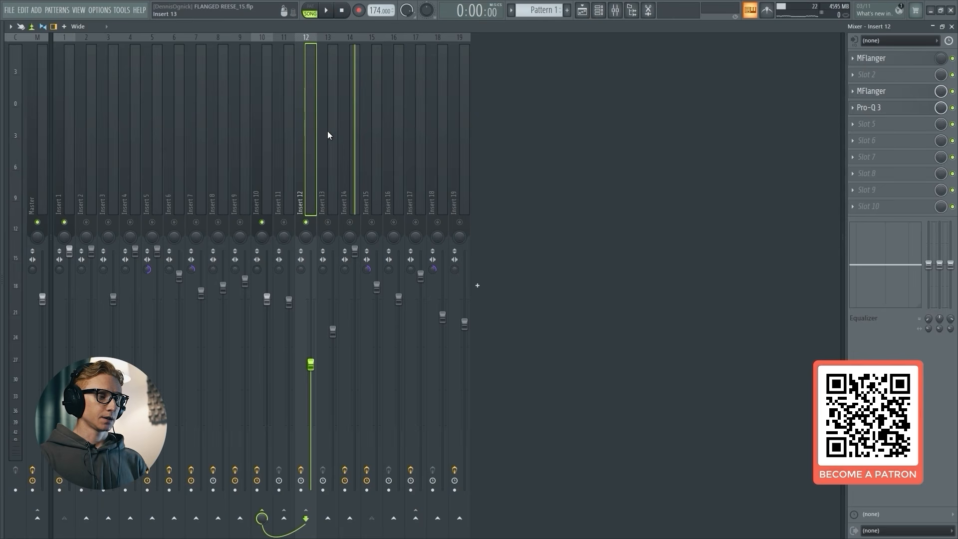
Compare inserts 1 and 12, and mute and unmute insert 12 to hear the bass with and without it.
click(68, 197)
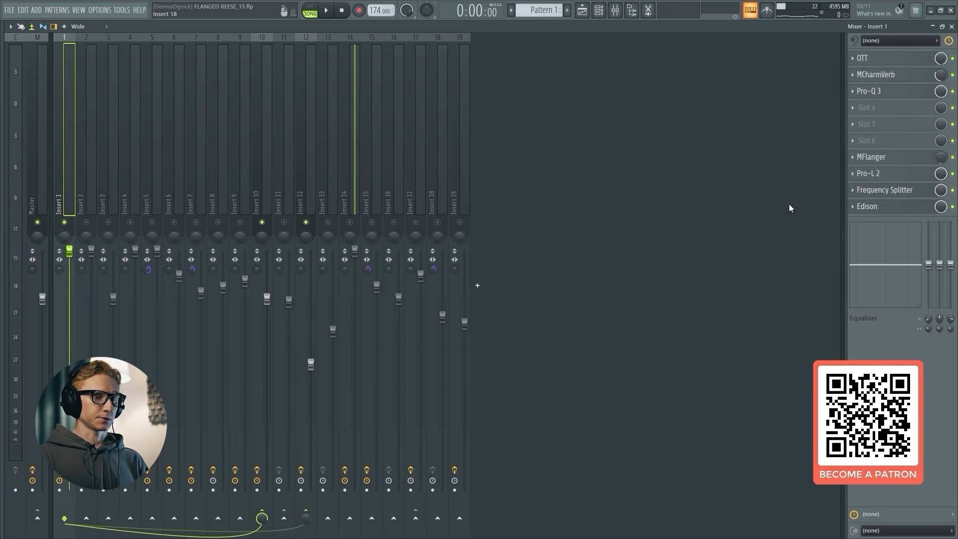
click(300, 129)
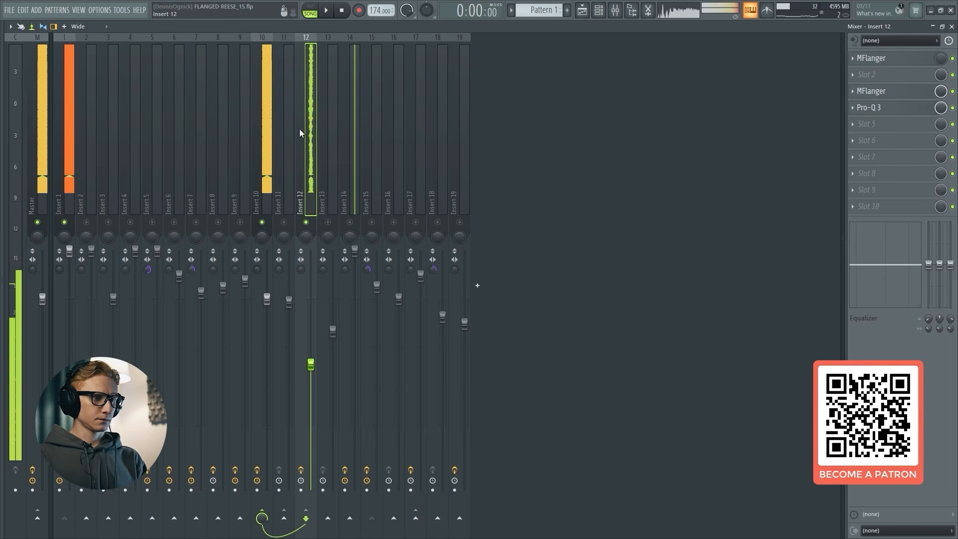
click(308, 223)
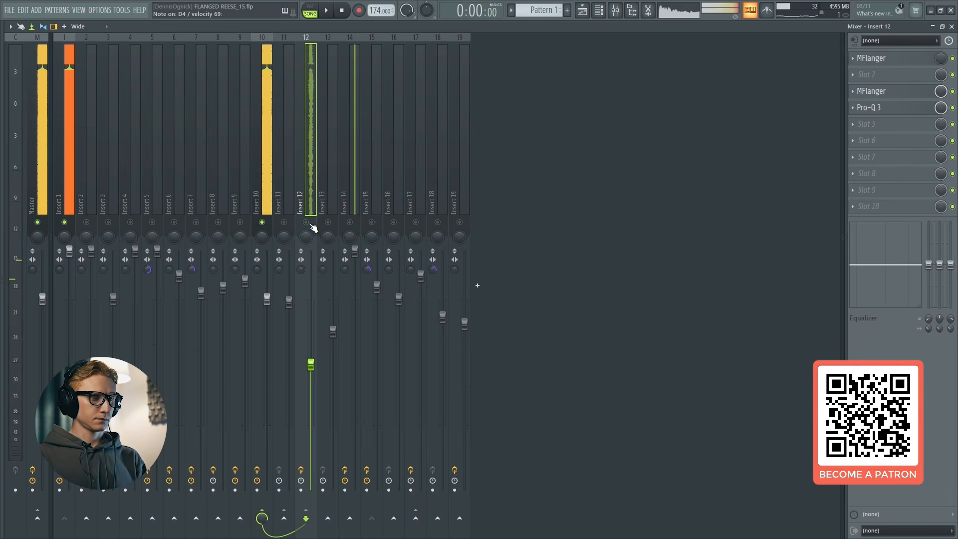
click(309, 223)
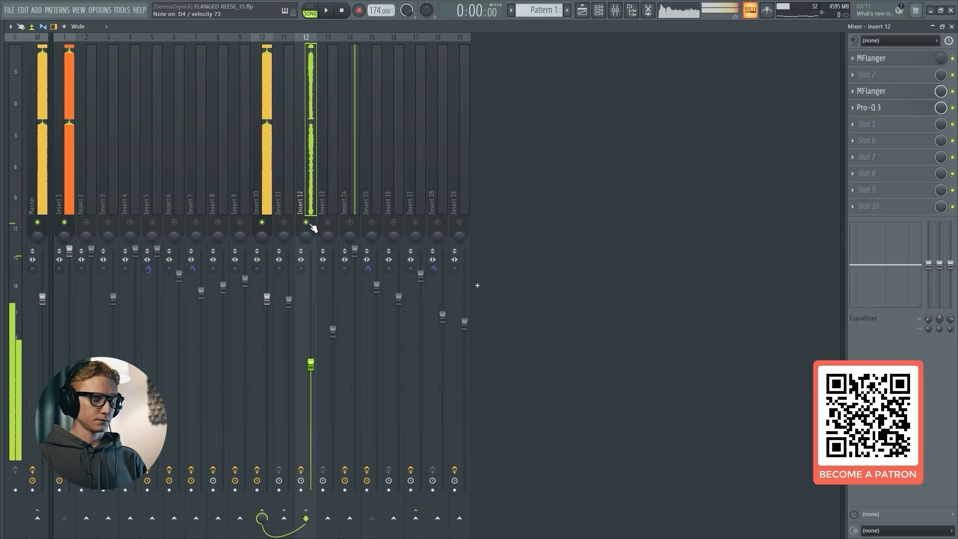
Raise insert 12's volume to 80% and further up to make the parallel flanged layer louder.
drag(311, 364, 311, 336)
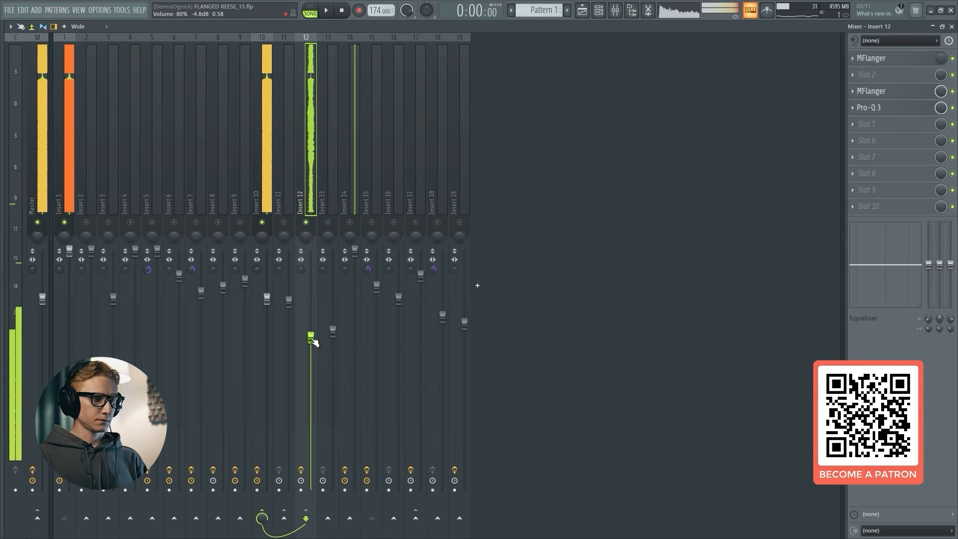
drag(311, 337, 310, 257)
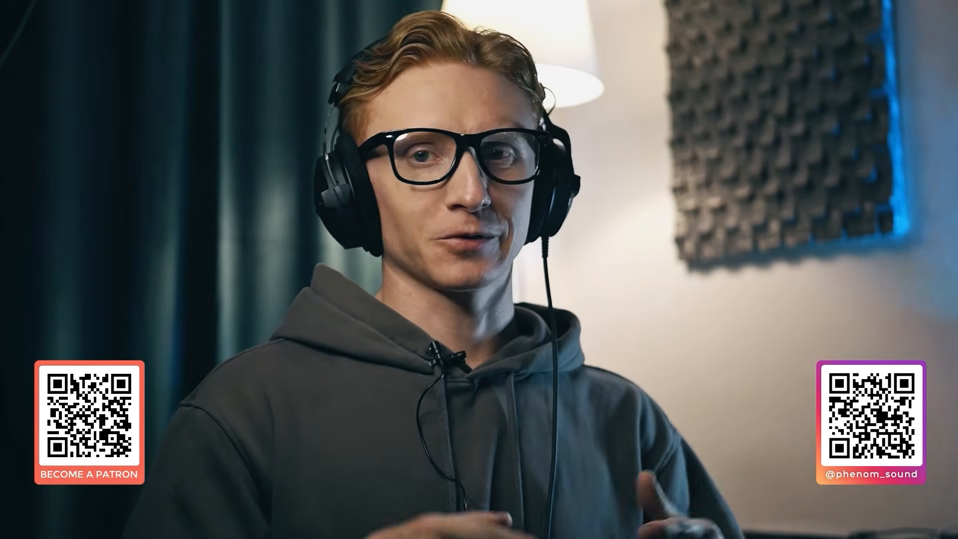